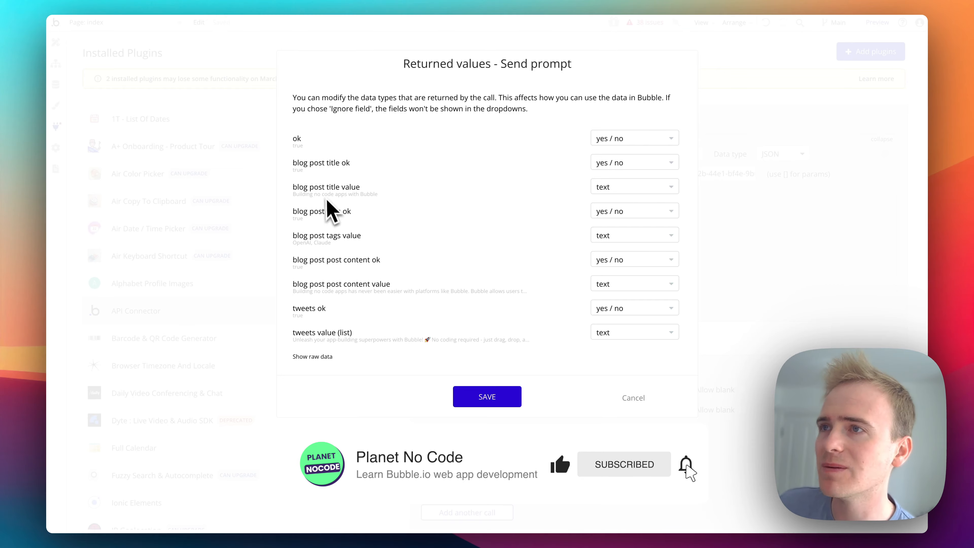
- Show the raw data of the Send prompt response and examine the blog post and tweets values
left_click(310, 357)
scroll(380, 342, "down", 10)
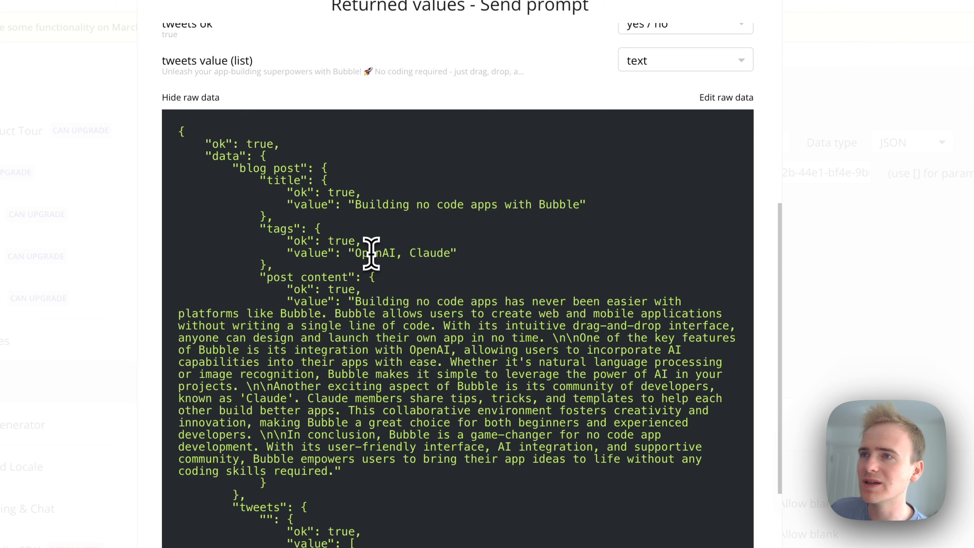
scroll(336, 315, "down", 5)
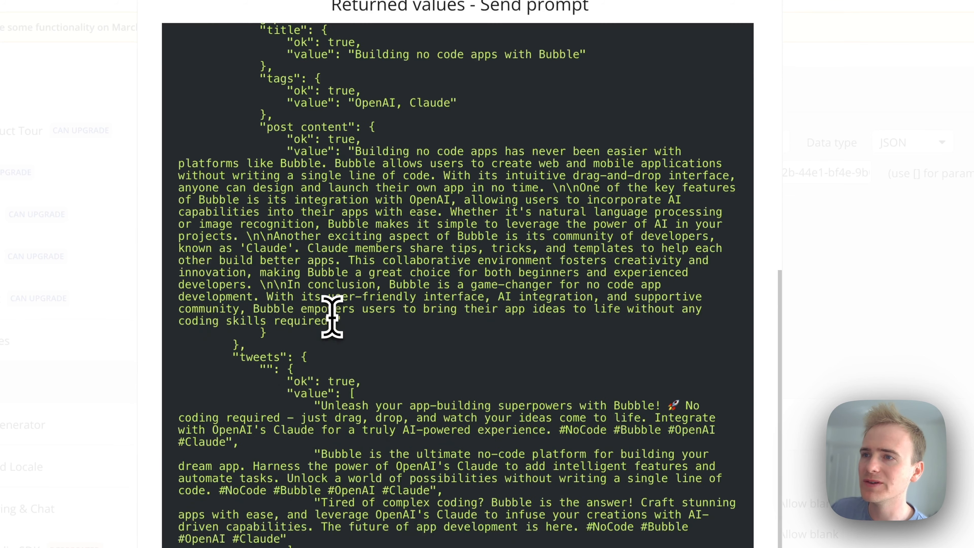
left_click_drag(315, 355, 231, 391)
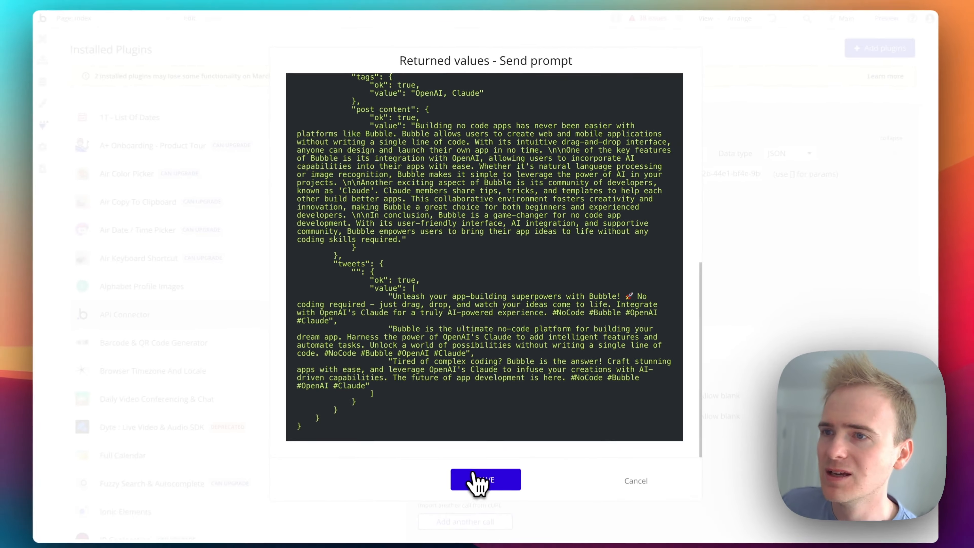
left_click(470, 481)
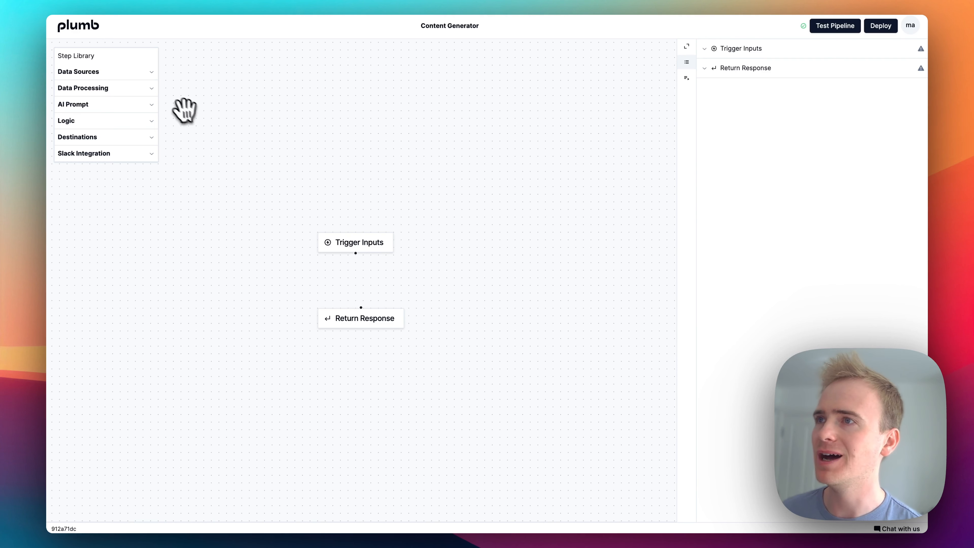
- In the Content Generator pipeline in Plumb, add a required string input named topic to Trigger Inputs
left_click(366, 243)
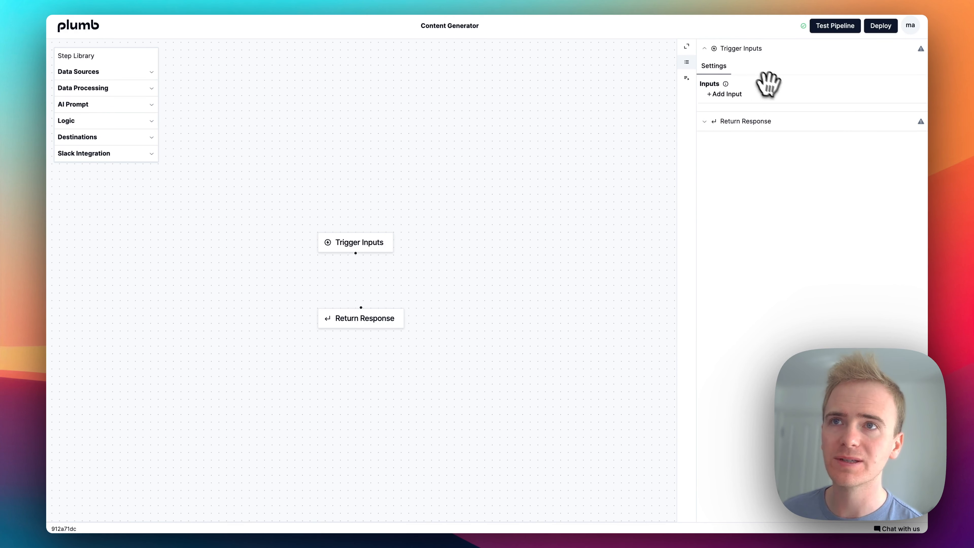
left_click(725, 94)
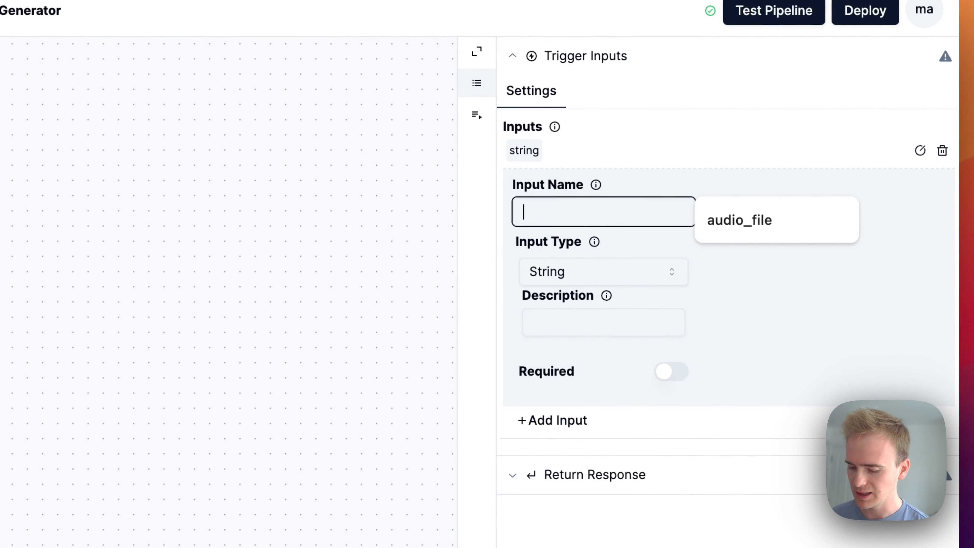
type("topic")
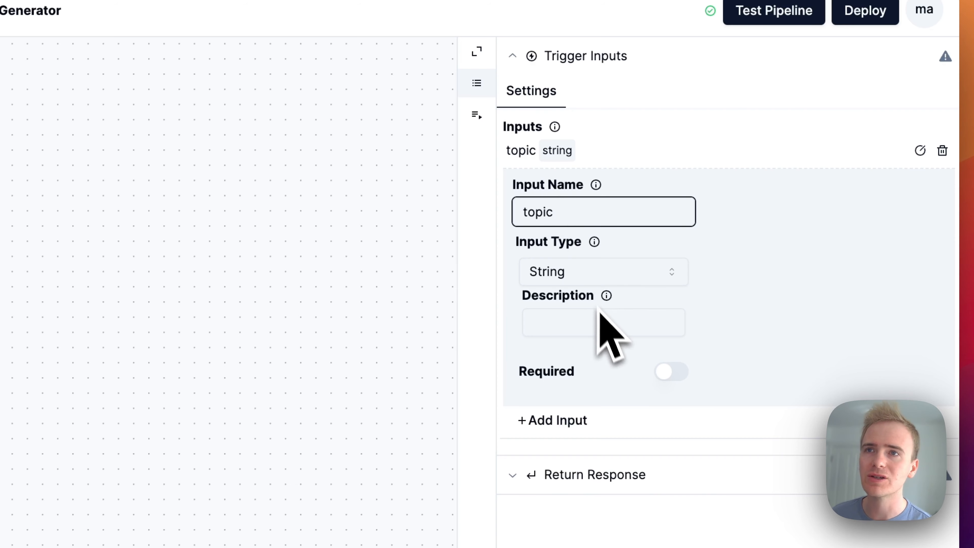
scroll(621, 326, "down", 4)
left_click(670, 300)
- Add a second required string input named keywords to Trigger Inputs
left_click(573, 346)
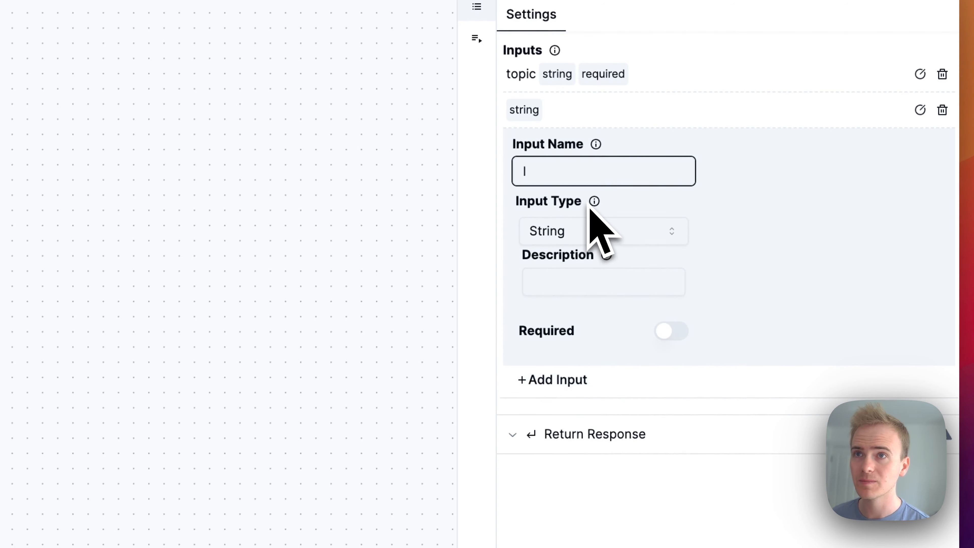
type("keywords")
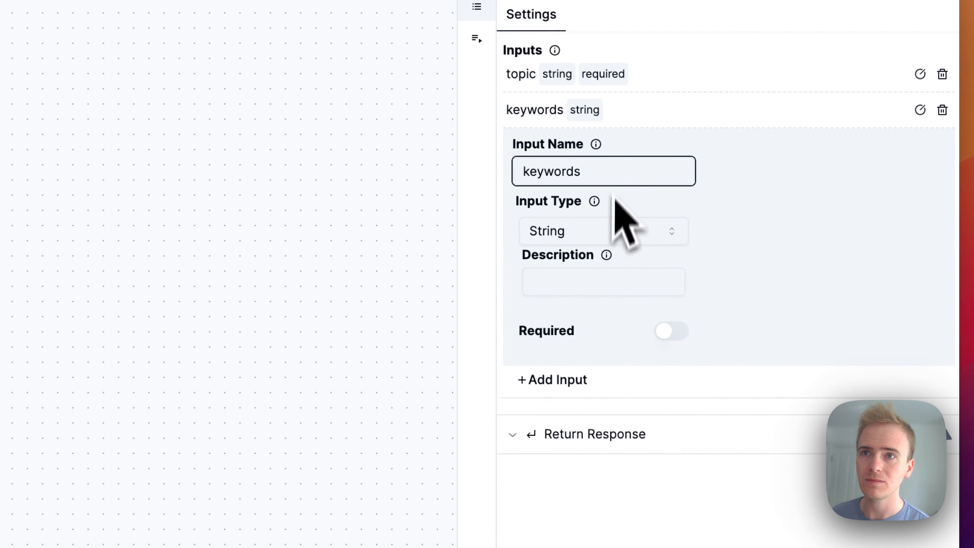
left_click(676, 333)
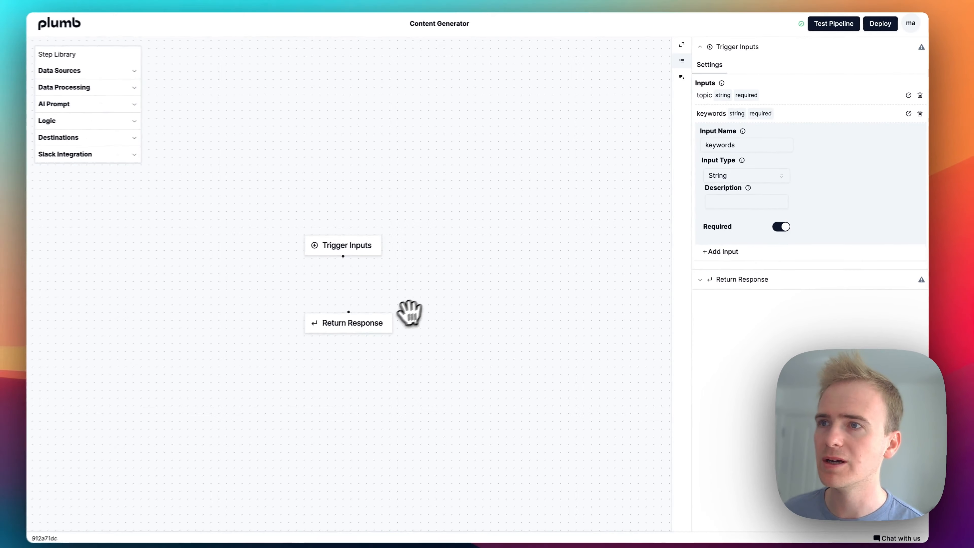
- Add a Text LLM step renamed "Generate blog" to the canvas and connect Trigger Inputs to it
left_click(75, 104)
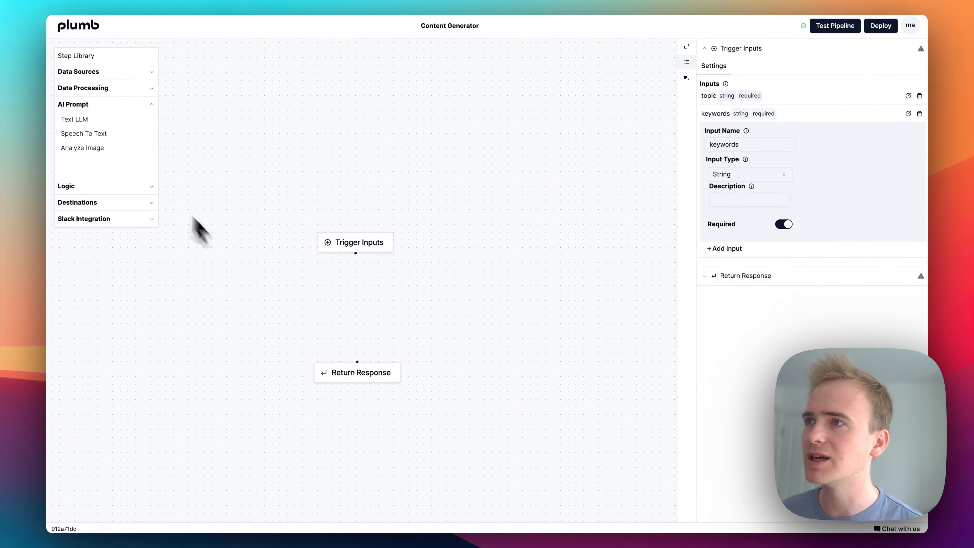
left_click_drag(86, 120, 257, 283)
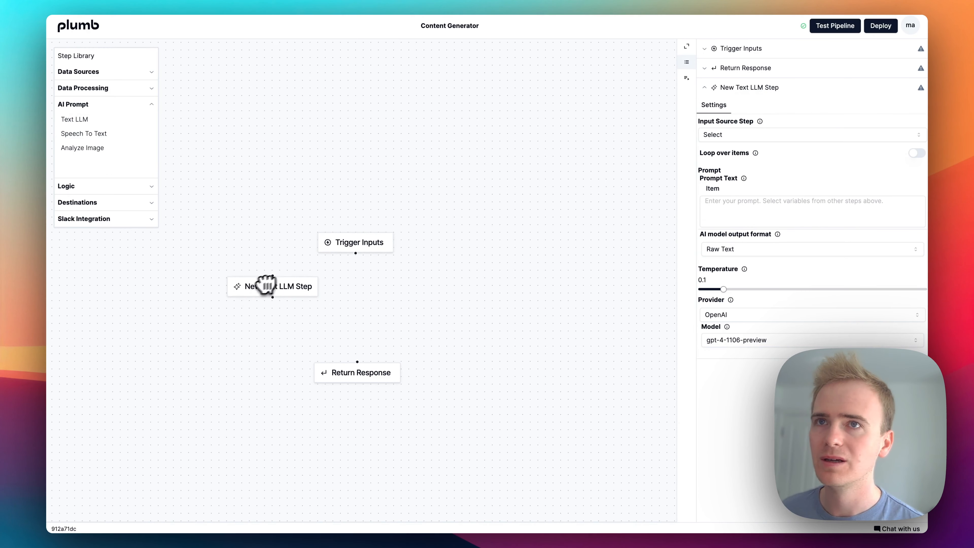
left_click(908, 87)
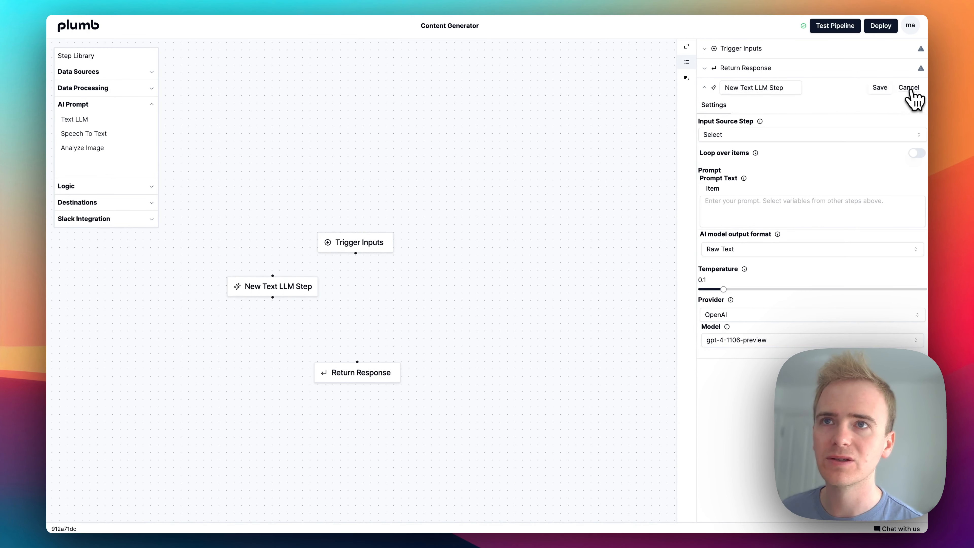
triple_click(781, 88)
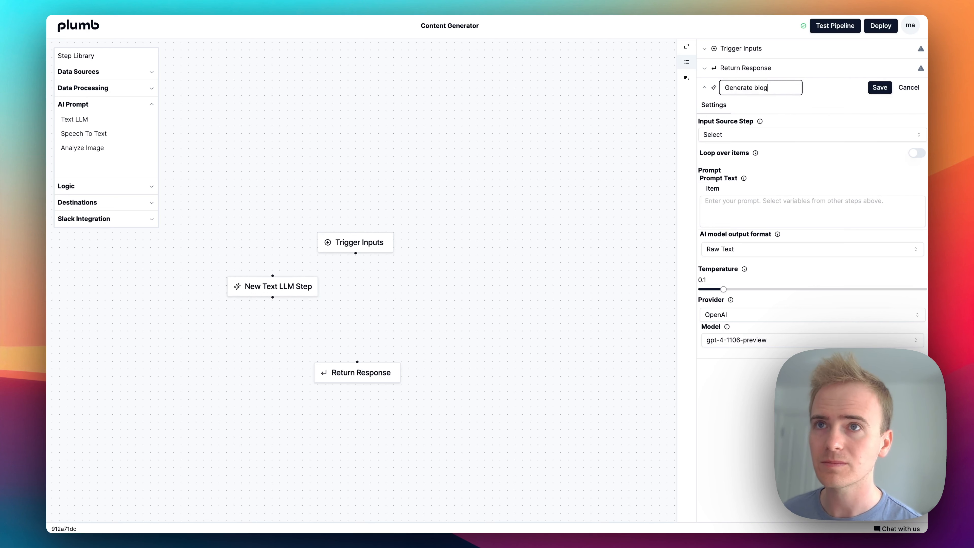
left_click(879, 88)
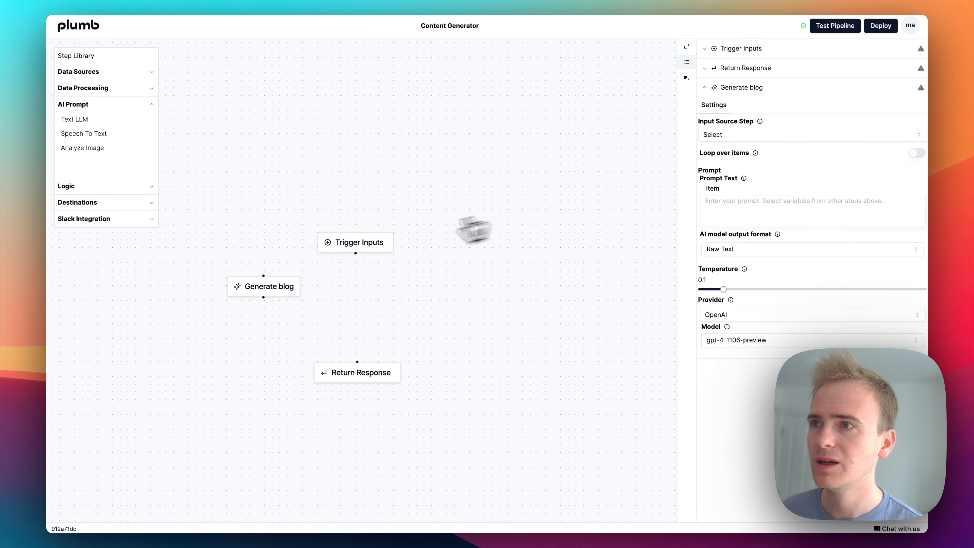
left_click_drag(356, 253, 254, 268)
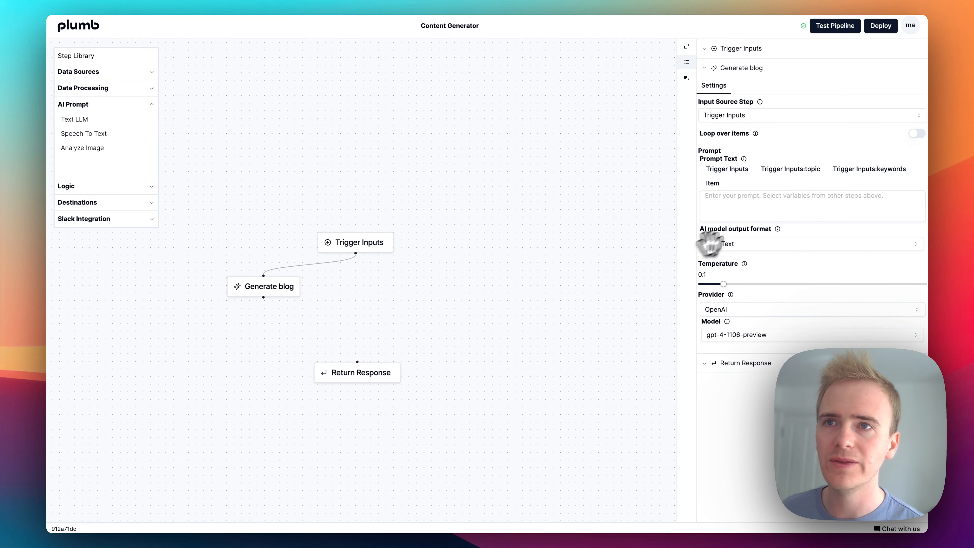
- Enter the Generate blog prompt "Write a SEO focussed blog post about {Trigger Inputs:topic}. Try and include the following keywords: {Trigger Inputs:keywords}"
left_click(750, 214)
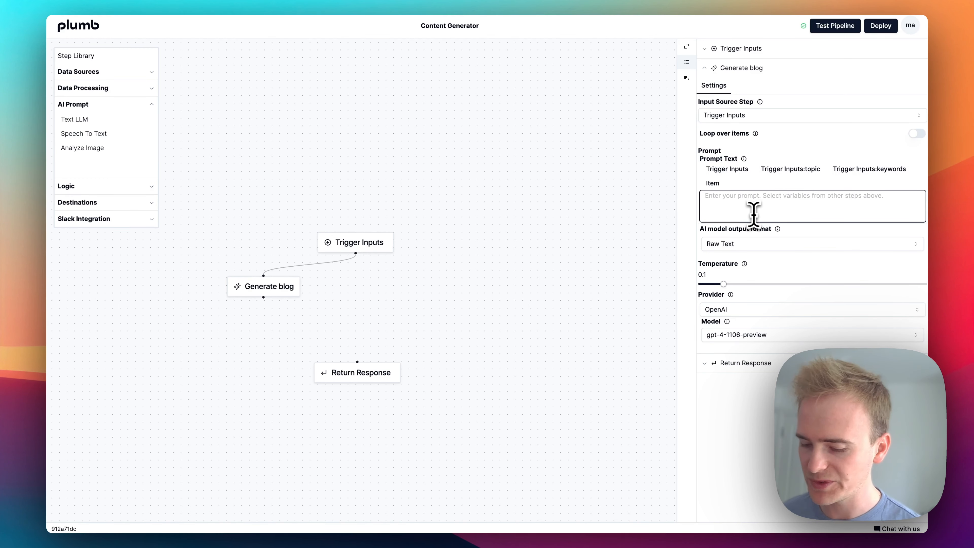
type("Write a S")
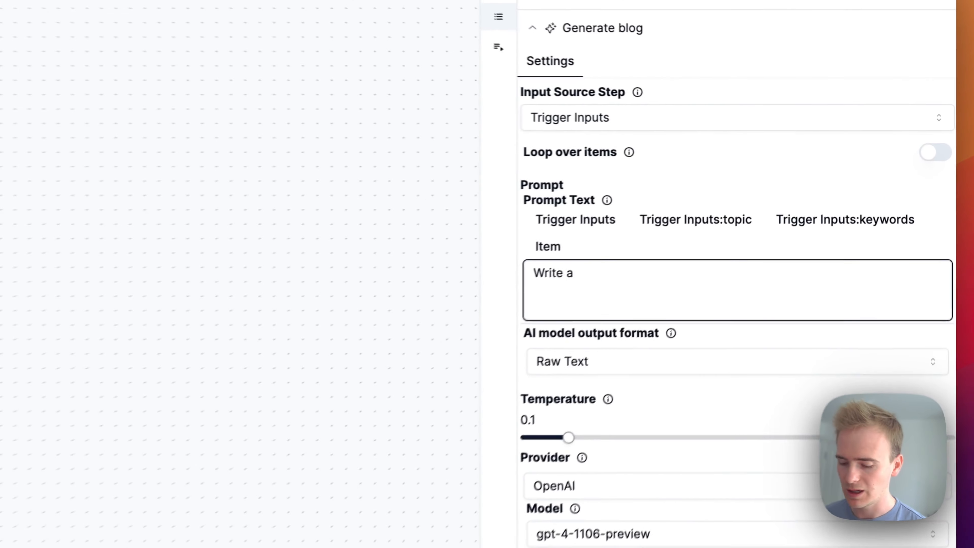
type("EO focussed blog post about")
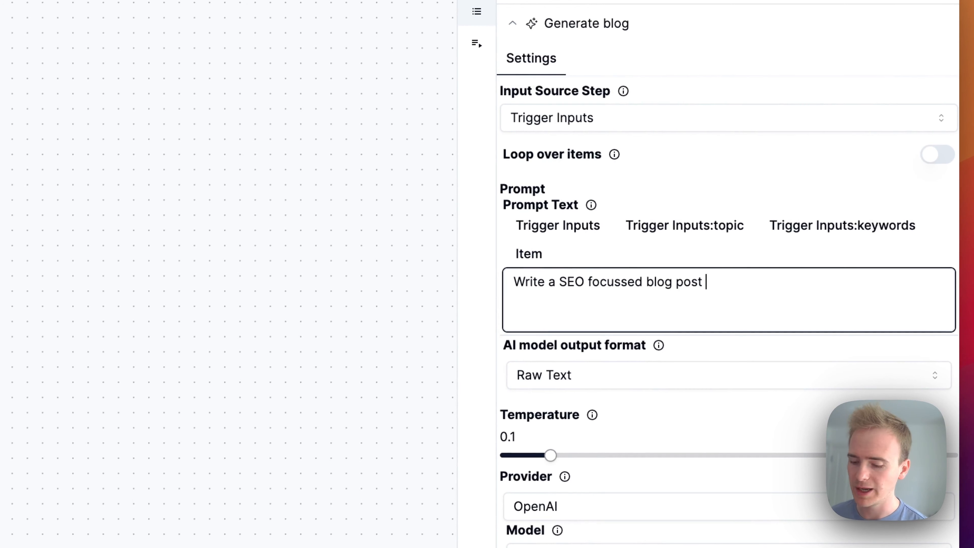
left_click(702, 226)
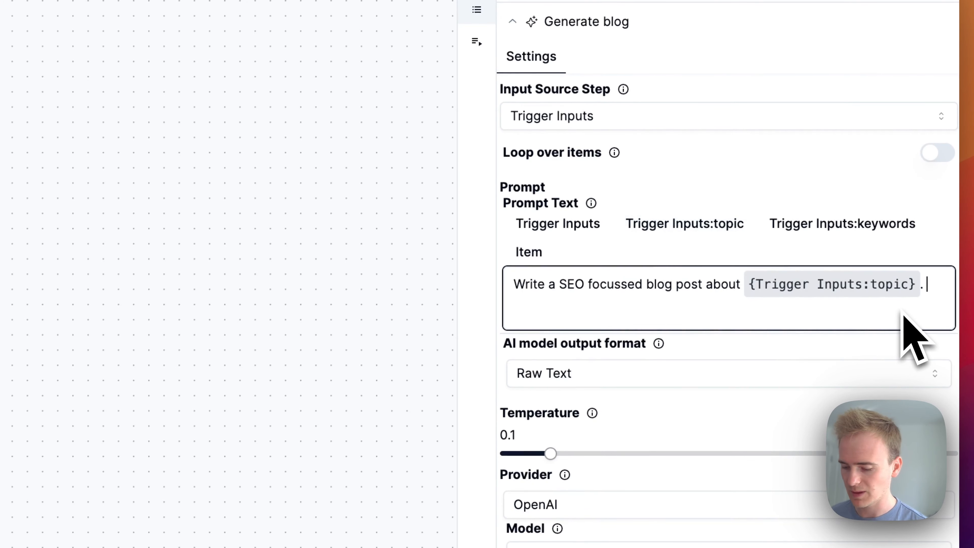
type("T")
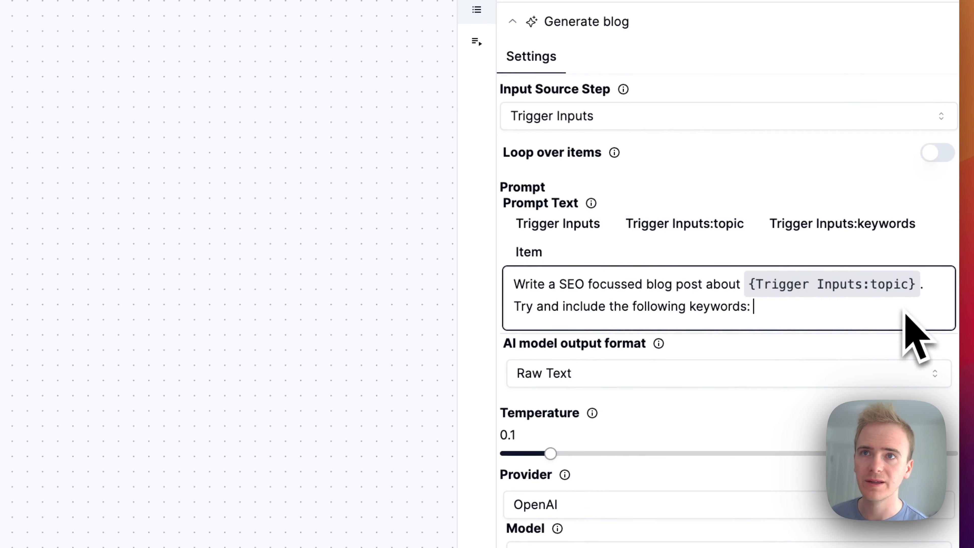
left_click(857, 225)
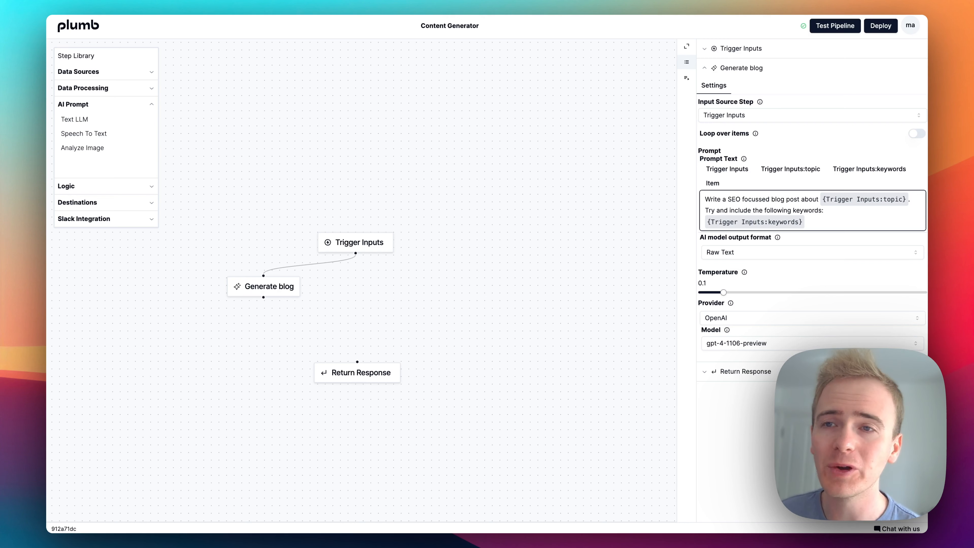
- Check the provider options for Generate blog, keep OpenAI, and set the model to gpt-3.5-turbo-16k
left_click(774, 319)
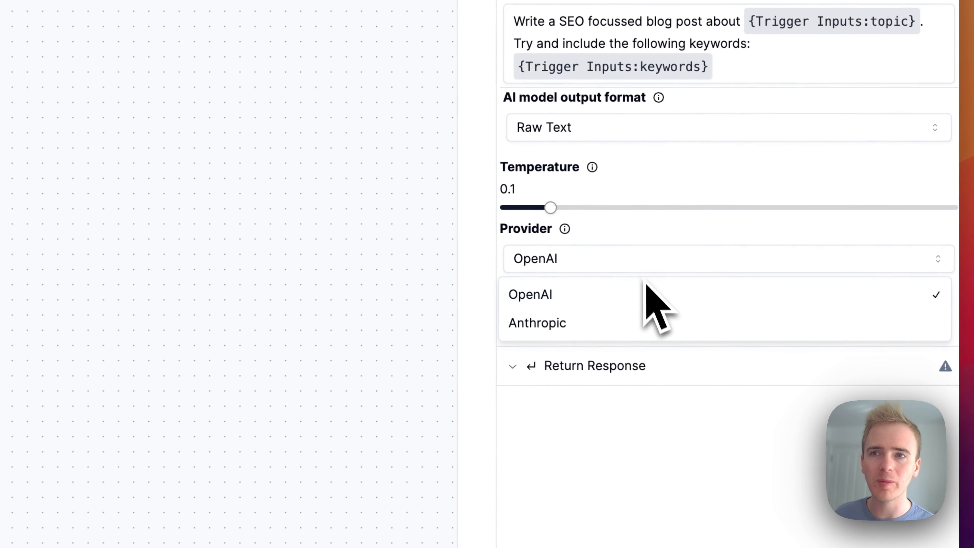
left_click(654, 246)
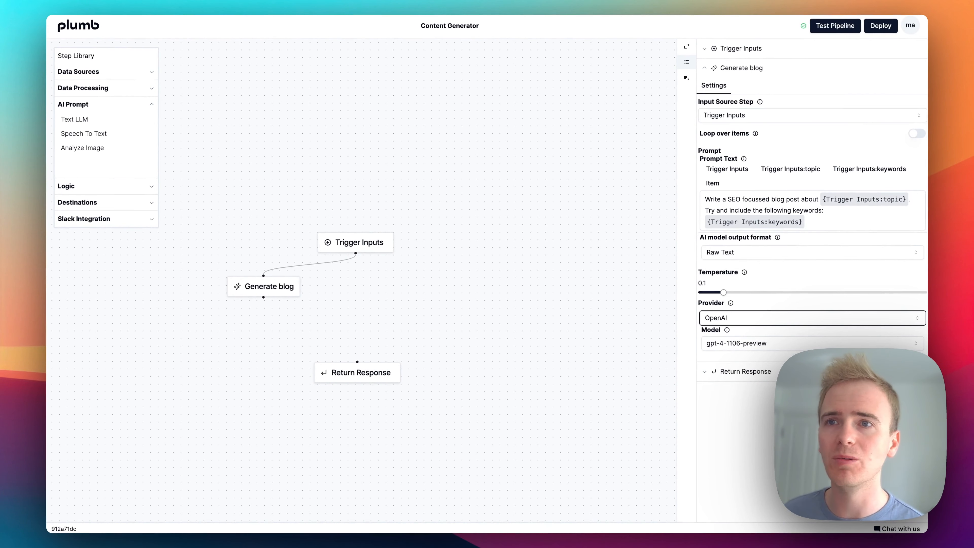
left_click(769, 319)
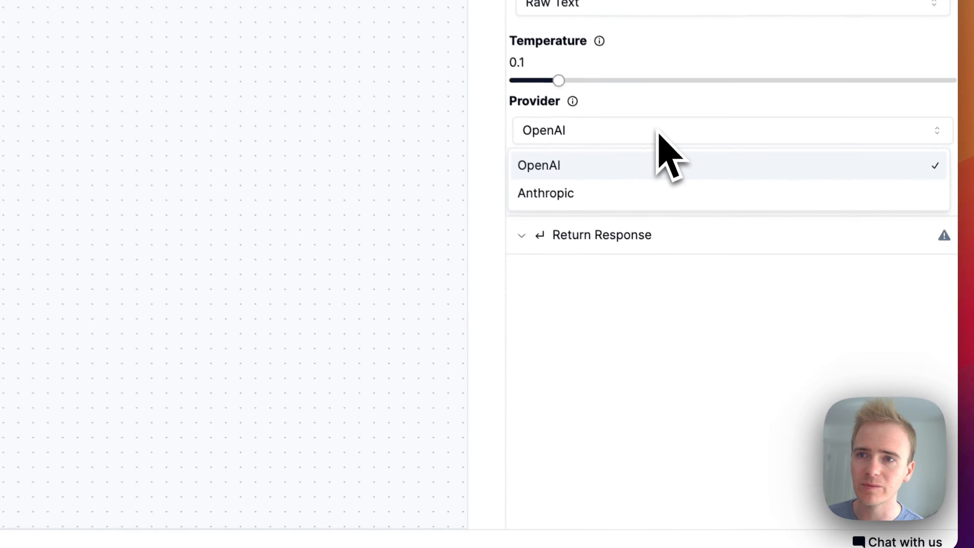
left_click(767, 315)
left_click(637, 173)
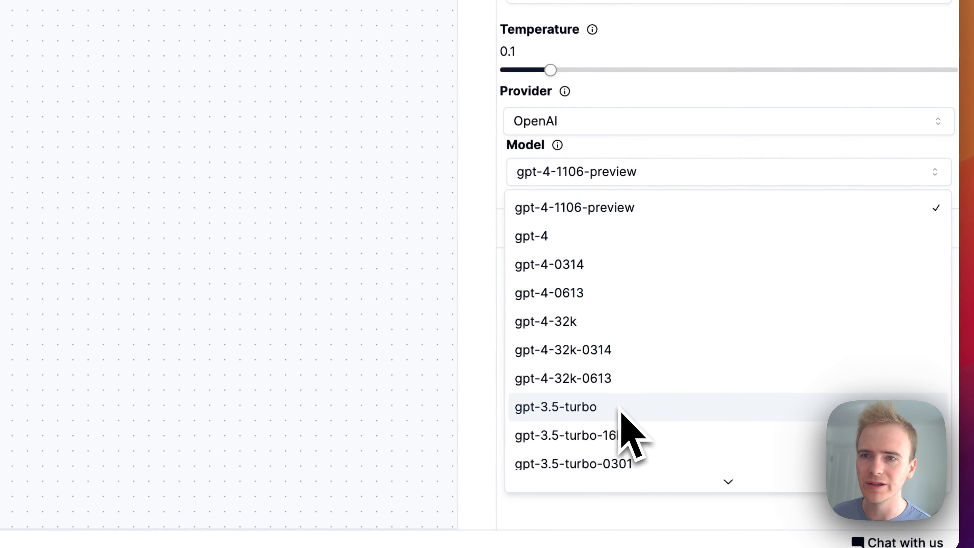
left_click(608, 440)
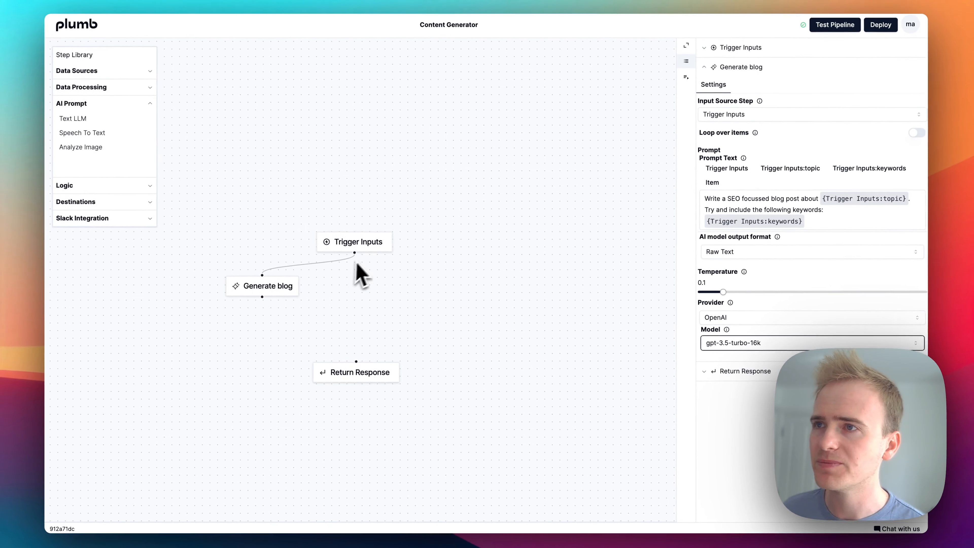
- Start a pipeline test and set the topic input to "Build AI no code apps with Bubble.io"
left_click(337, 244)
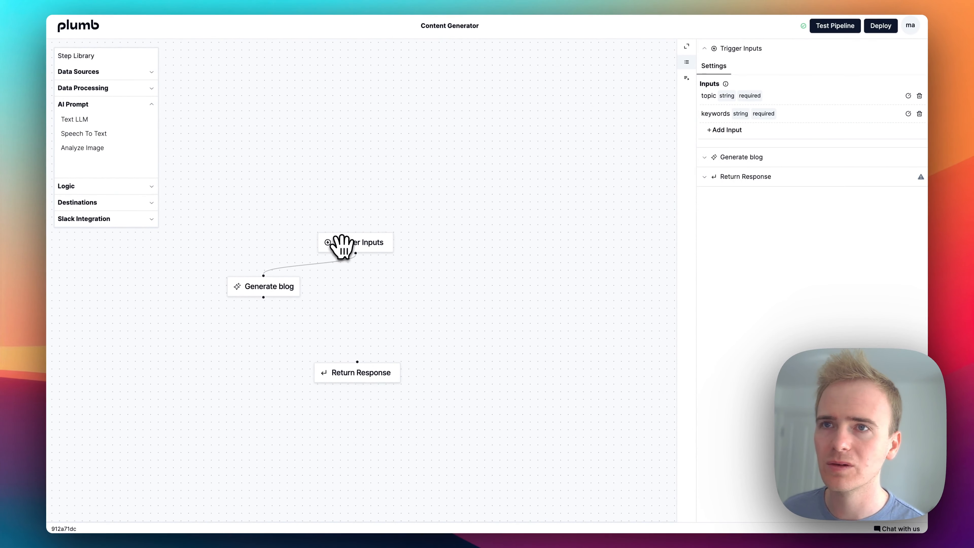
left_click(850, 28)
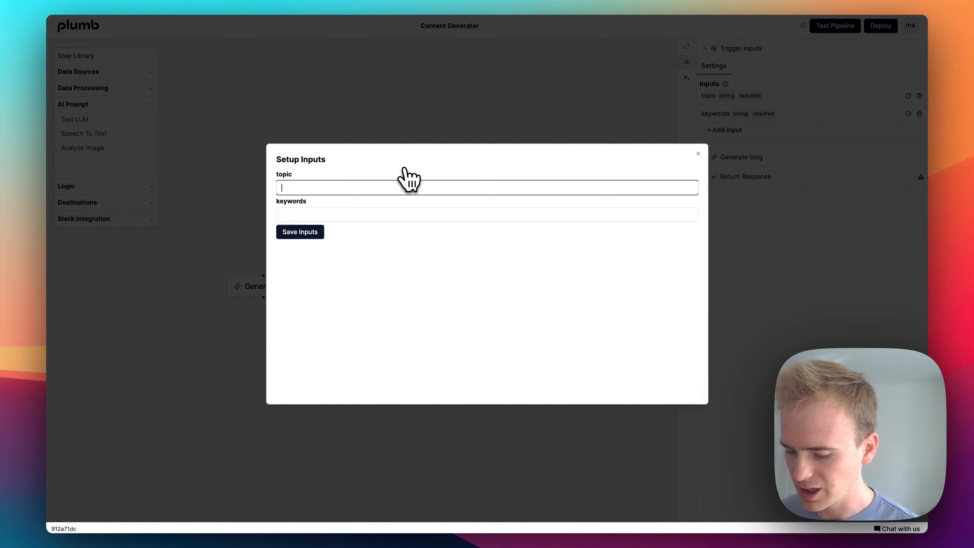
type("Buildin")
key("BackSpace")
key("BackSpace")
type("apps with Bubble.")
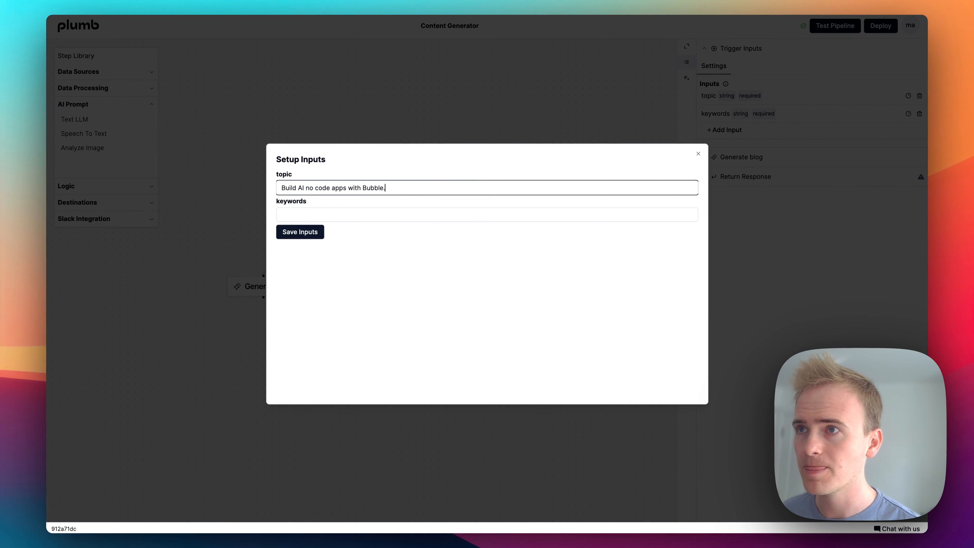
type("io")
- Set the keywords test input to "OpenAI, ChatGPT,Claude" and save the test inputs
key("Tab")
type("O")
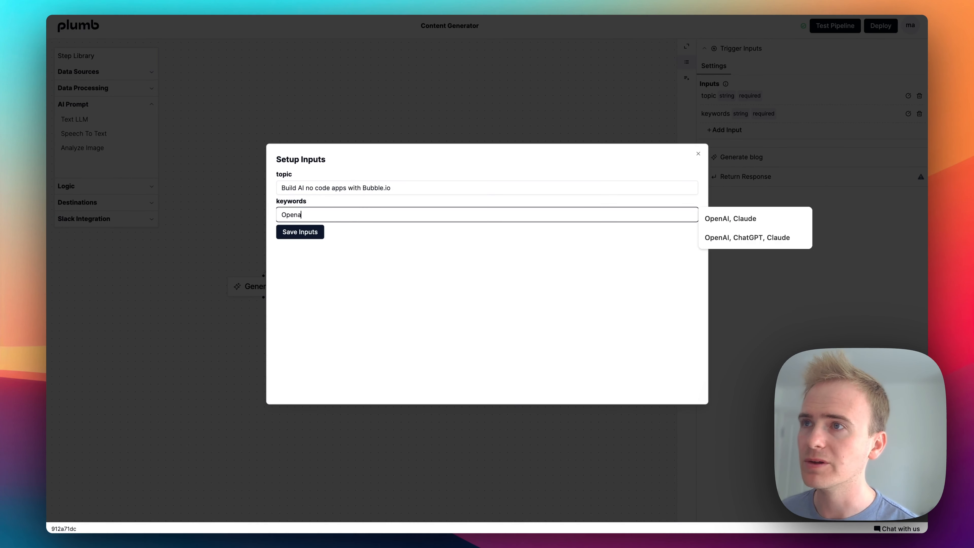
type("penAI, ")
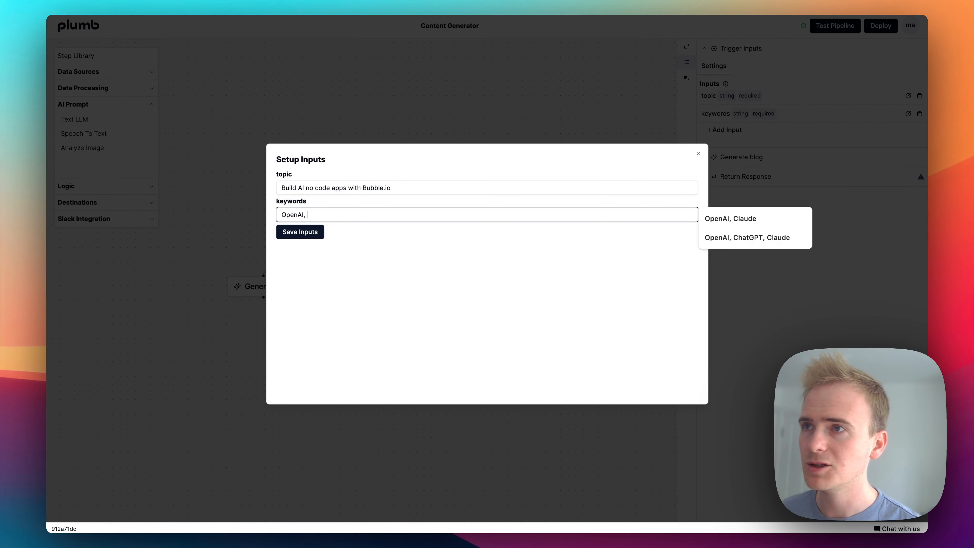
type("ChatgPT")
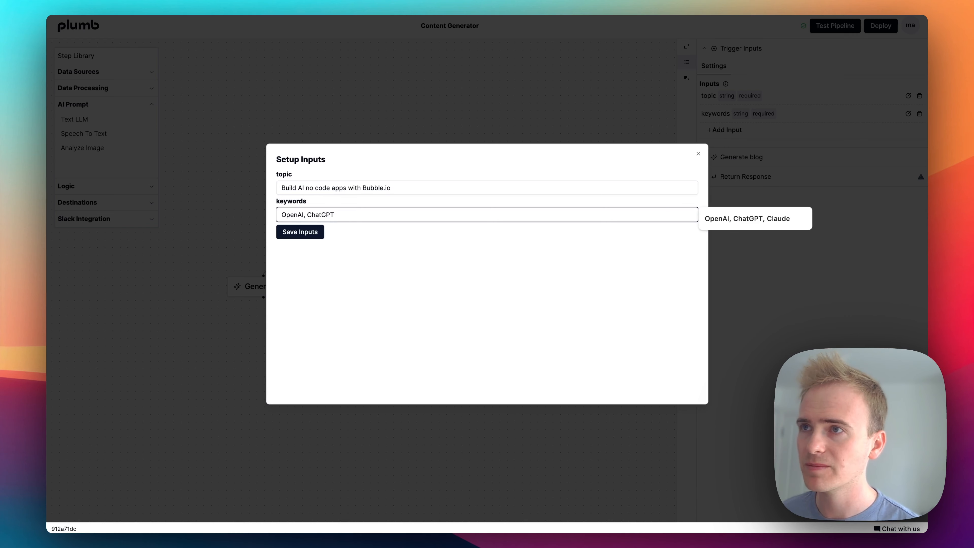
type(",Claude")
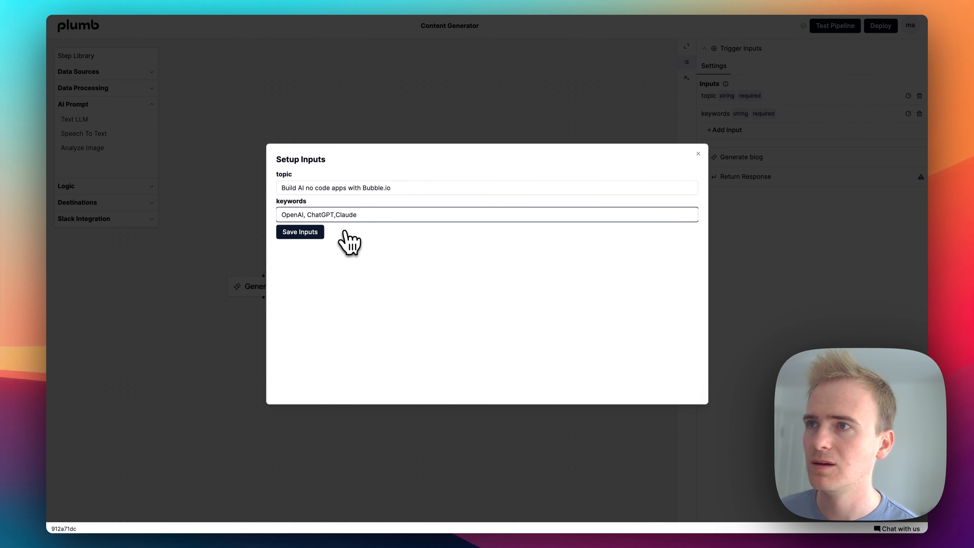
left_click(323, 236)
left_click(307, 250)
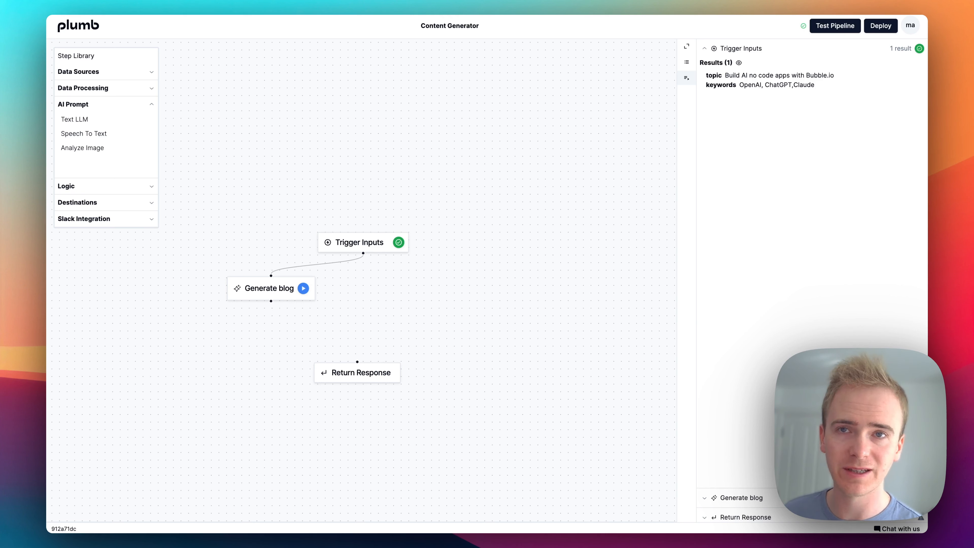
- Run the Generate blog step and review the blog post text it generates
left_click(304, 290)
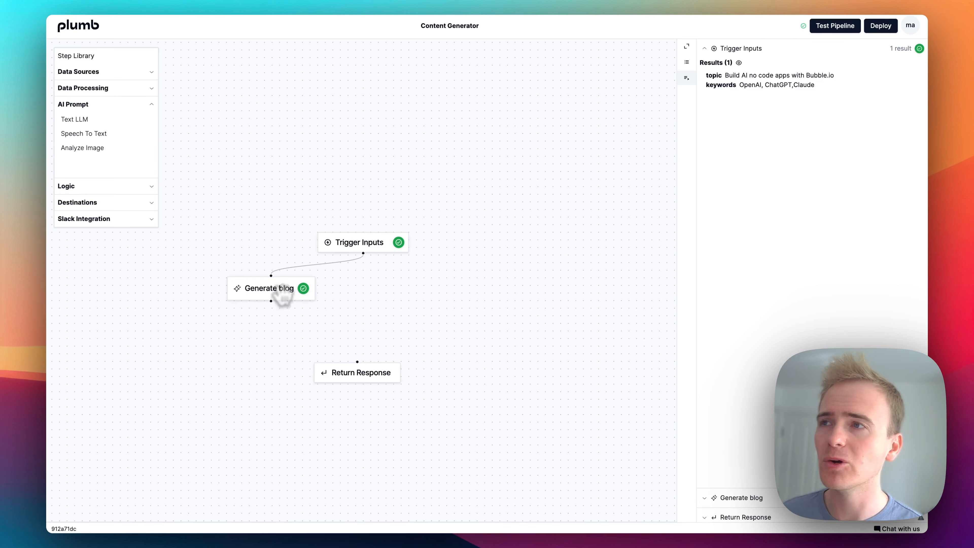
left_click(262, 286)
scroll(809, 337, "down", 10)
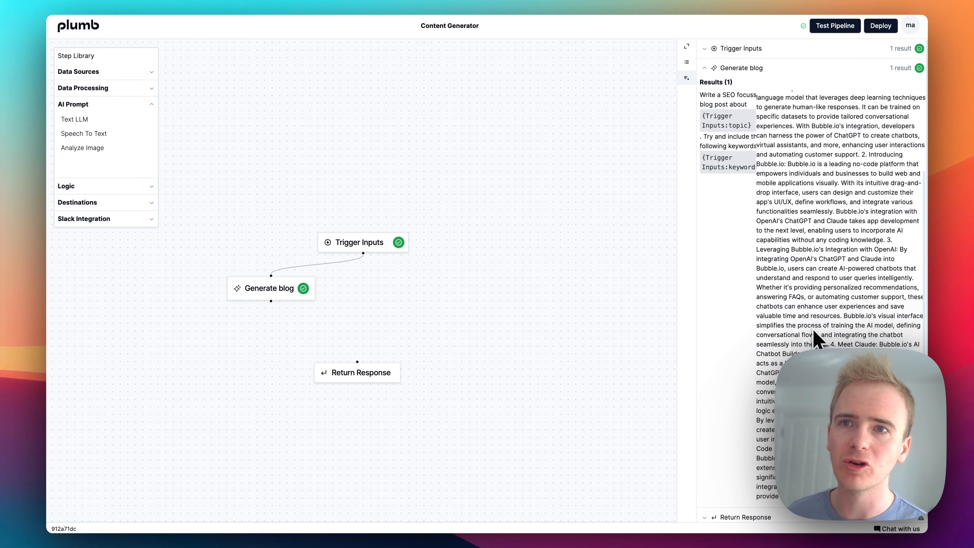
scroll(818, 339, "up", 15)
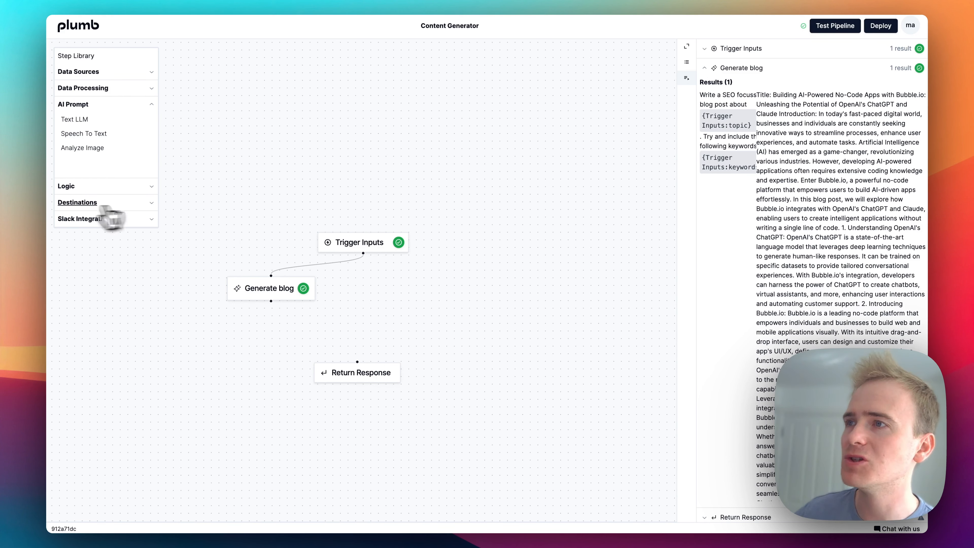
- Show the available destination steps in the library and open the Return Response step
left_click(123, 204)
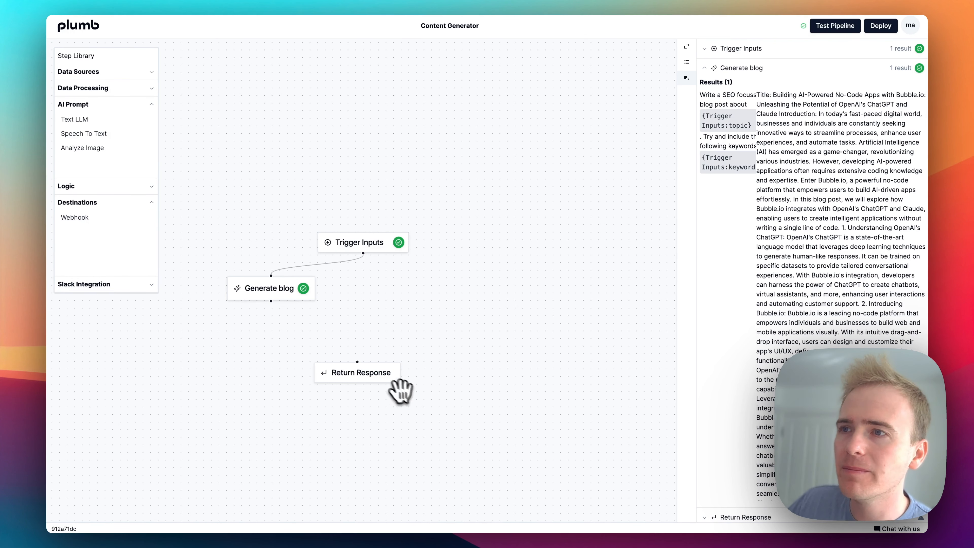
left_click(381, 372)
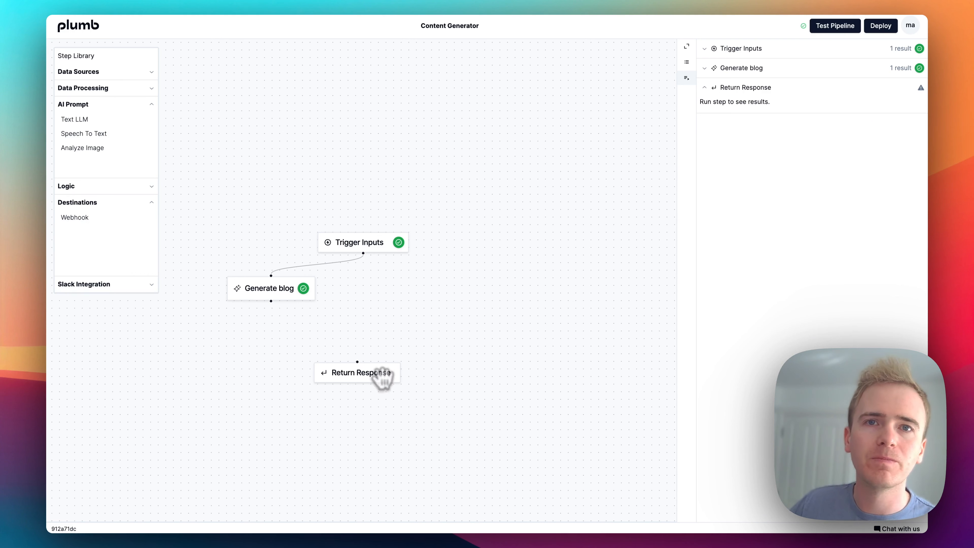
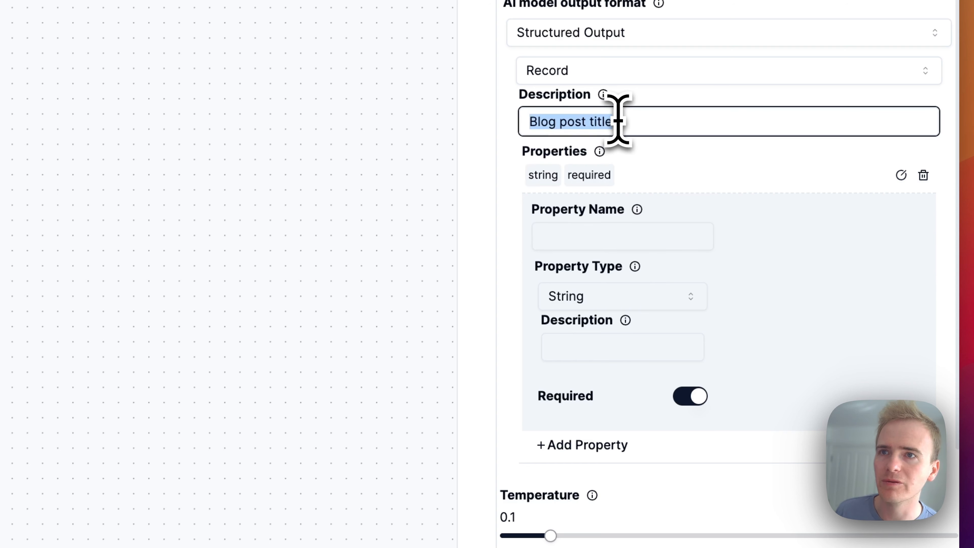
- Describe the Generate blog output record as "Blog post" and name its first property "Blog post title"
type("Bl")
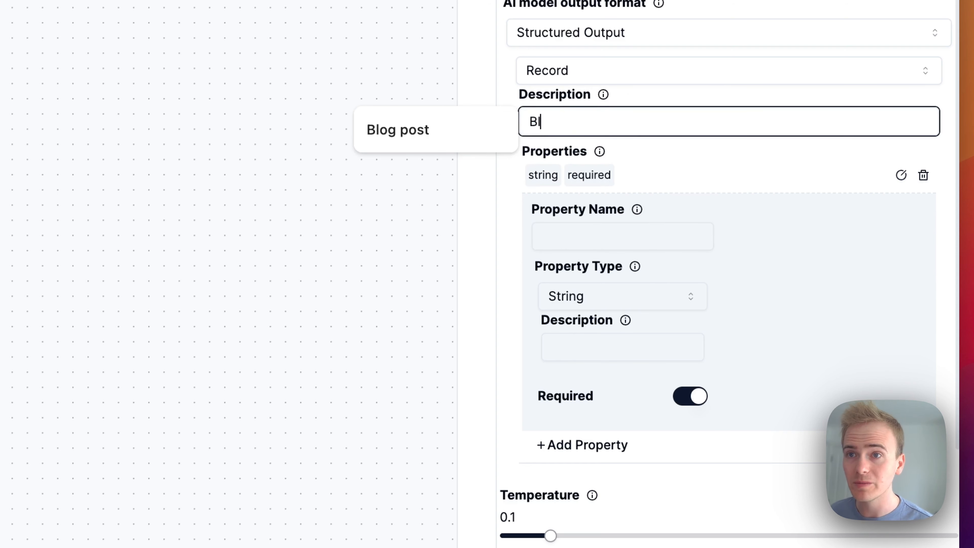
type("og post")
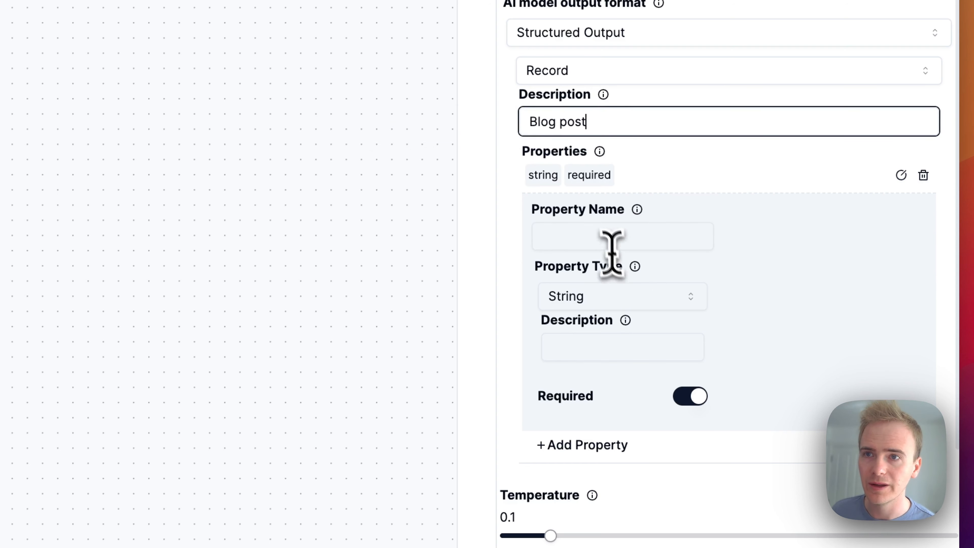
left_click(605, 236)
type("Blog post title")
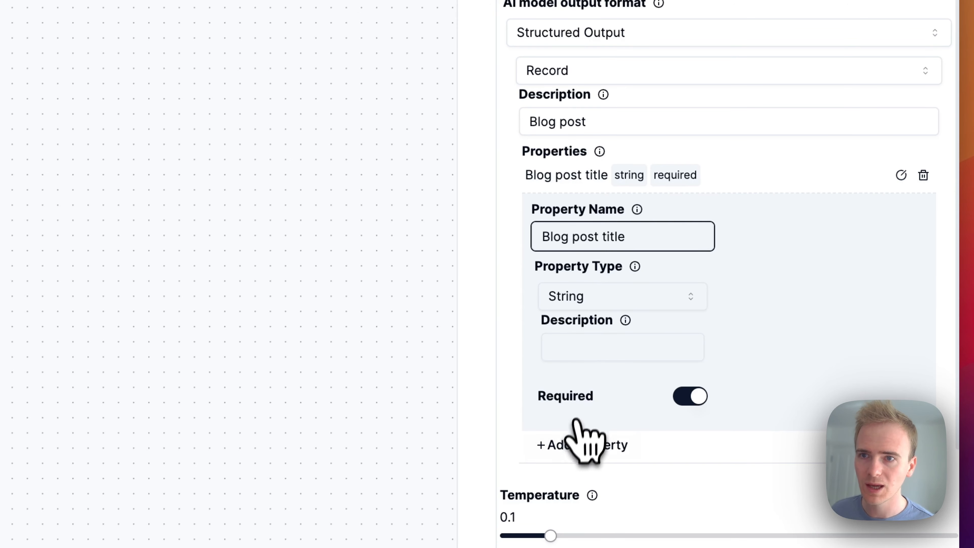
- Add a second string property named "Blog post content" to the output record and make it required
left_click(575, 444)
scroll(576, 445, "down", 2)
type("Blog p")
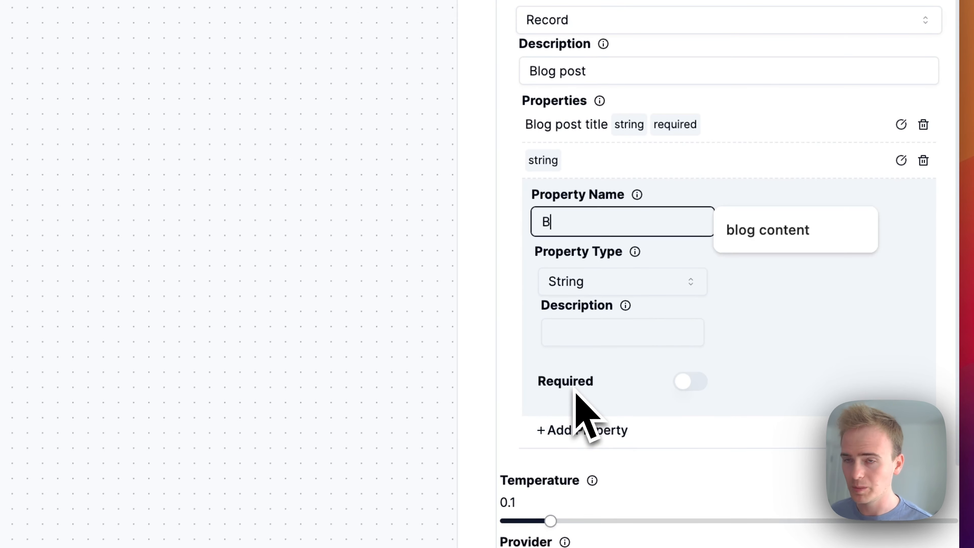
type("ost conten")
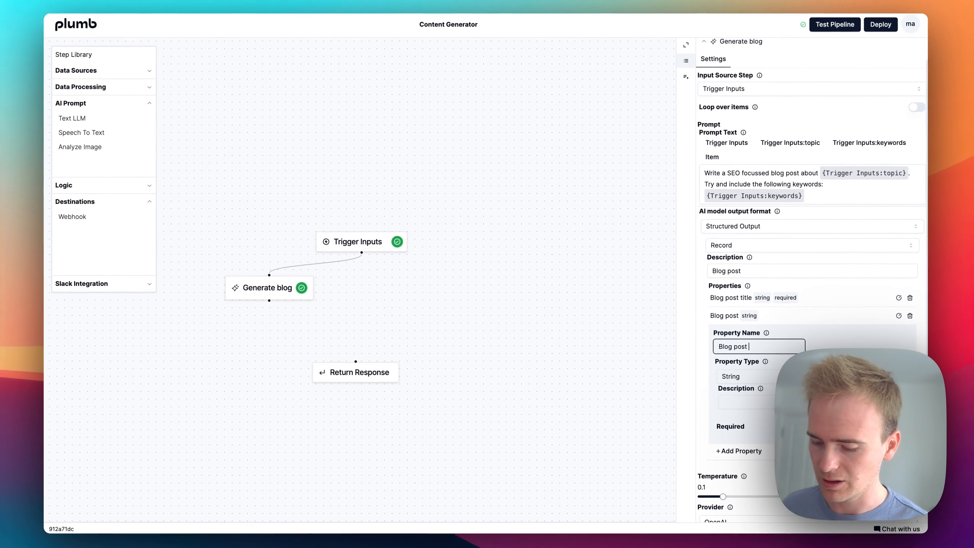
type("t")
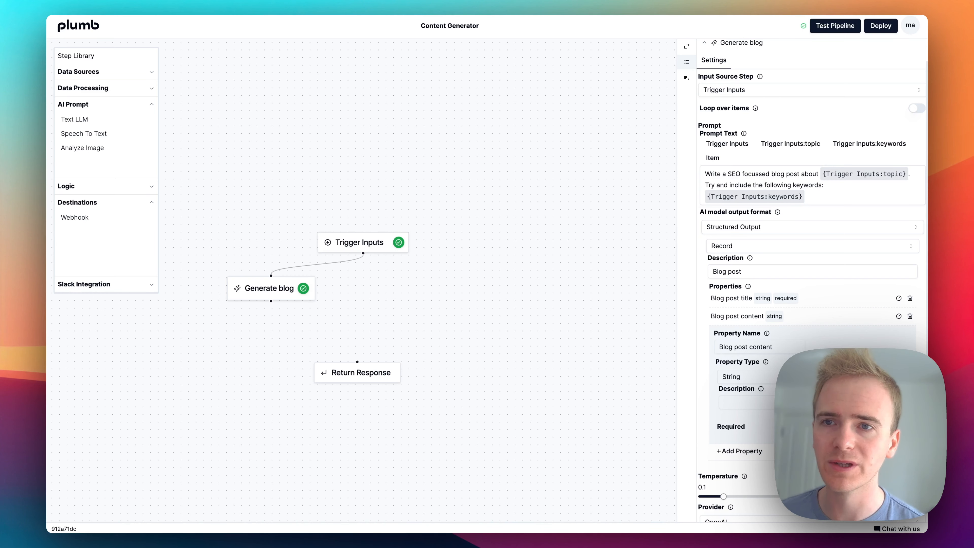
left_click(792, 427)
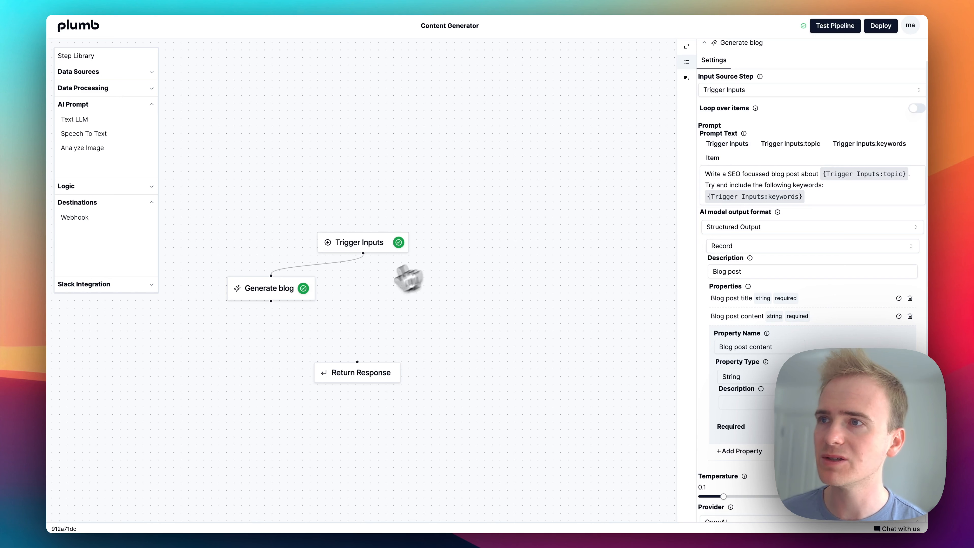
- Run the Generate blog step again and review its structured title and content results in the expanded view
left_click(313, 292)
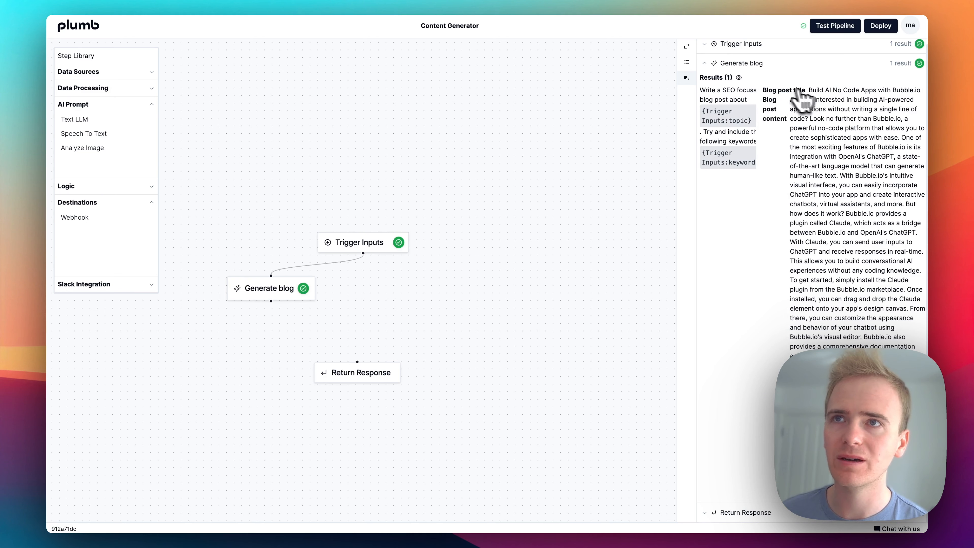
left_click(687, 46)
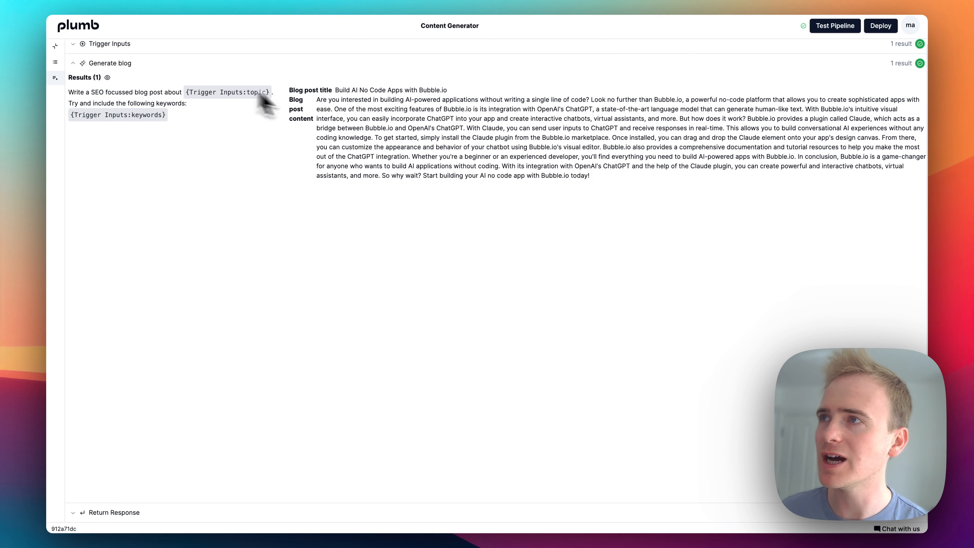
left_click(58, 48)
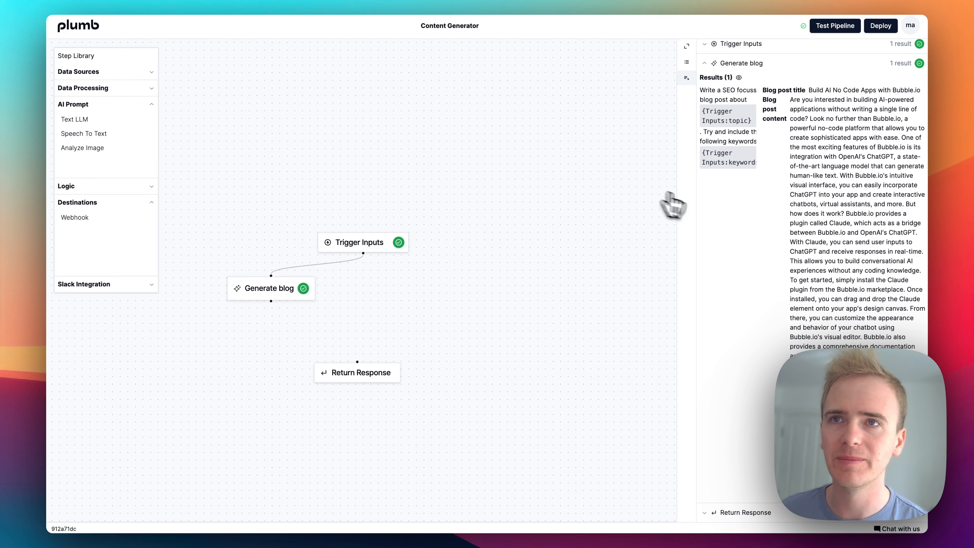
- Add a Text LLM step beside Generate blog and connect Trigger Inputs to it
left_click_drag(428, 265, 442, 250)
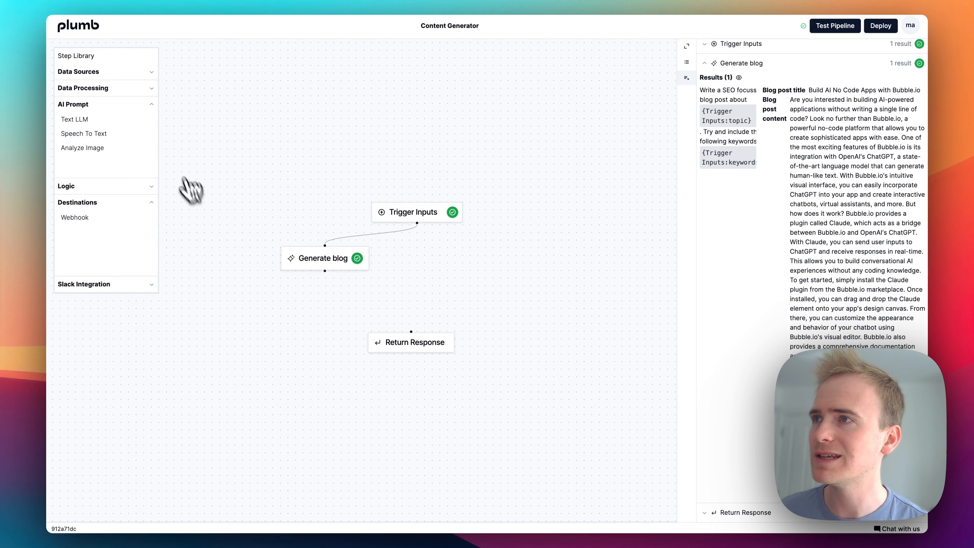
left_click_drag(96, 120, 449, 262)
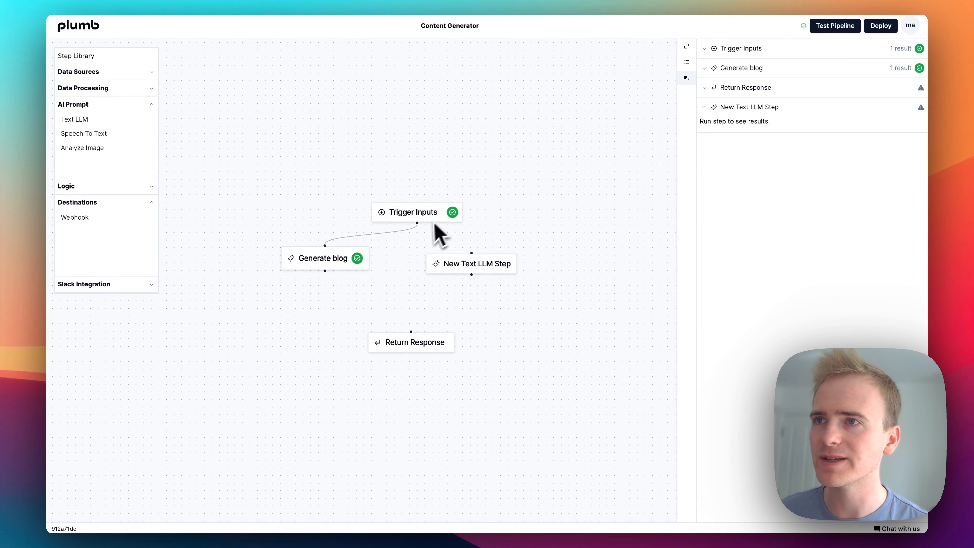
left_click_drag(470, 245, 472, 254)
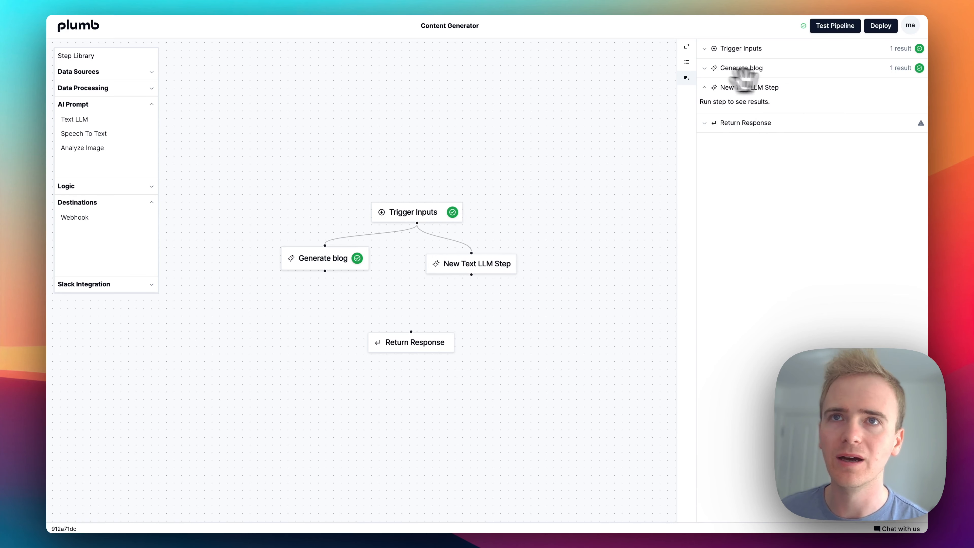
- Rename the new Text LLM step as "Generate 3 tweets" in its settings
left_click(687, 63)
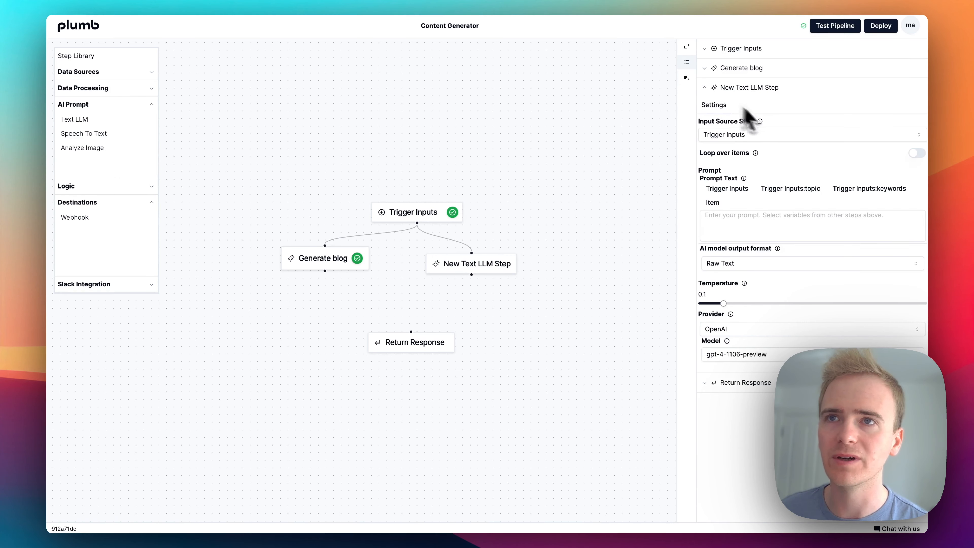
left_click(914, 88)
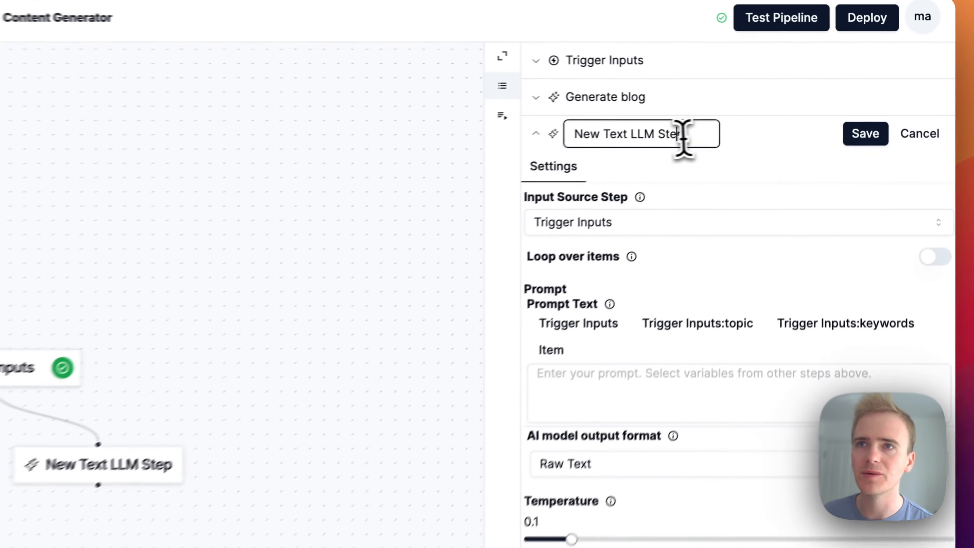
triple_click(778, 89)
type("Gene")
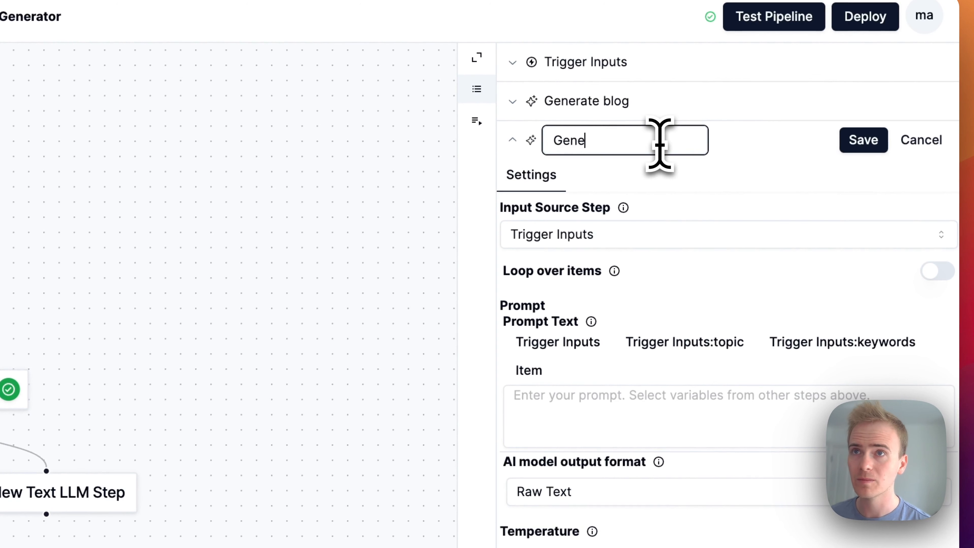
type("rate 3 tweets")
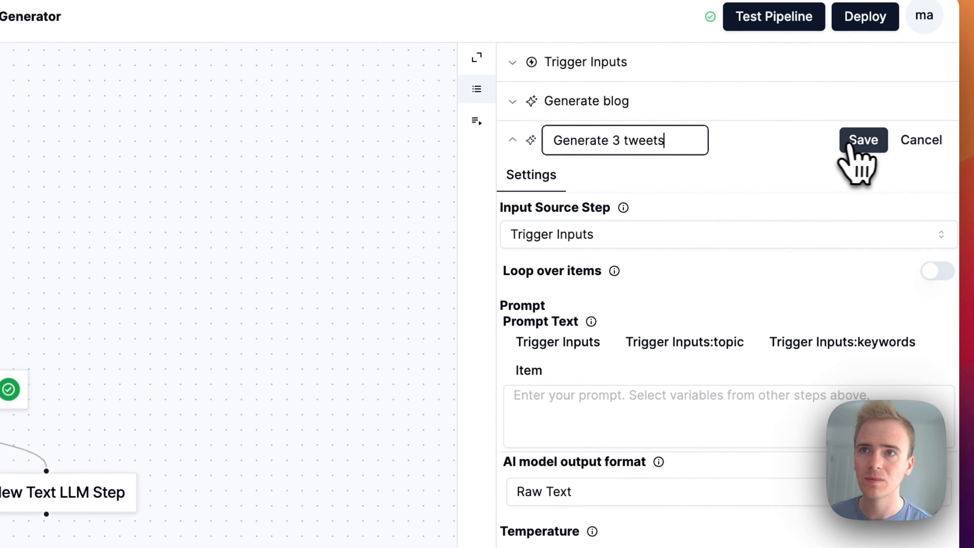
left_click(862, 142)
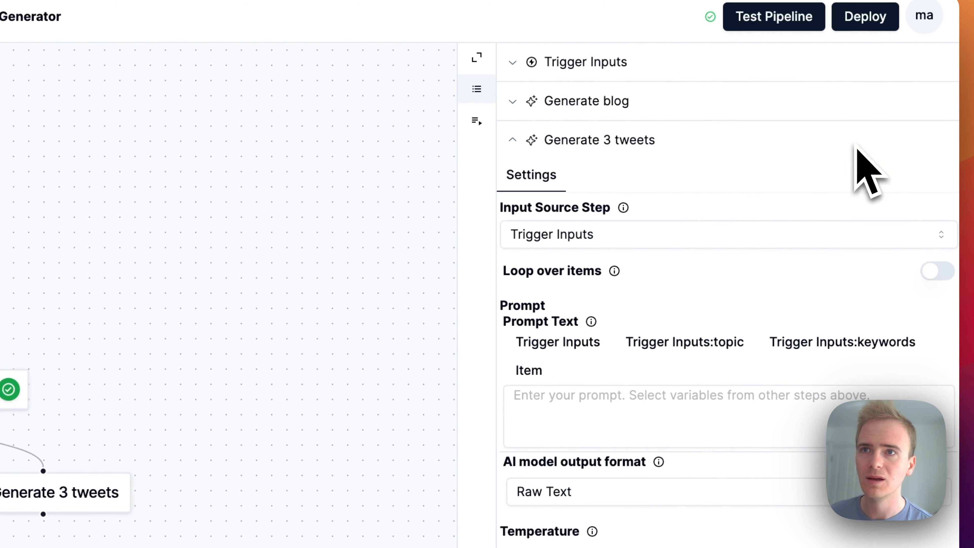
- Write the prompt "Write 3 tweets about {Trigger Inputs:topic}." for the Generate 3 tweets step, inserting the topic as a variable
left_click(647, 399)
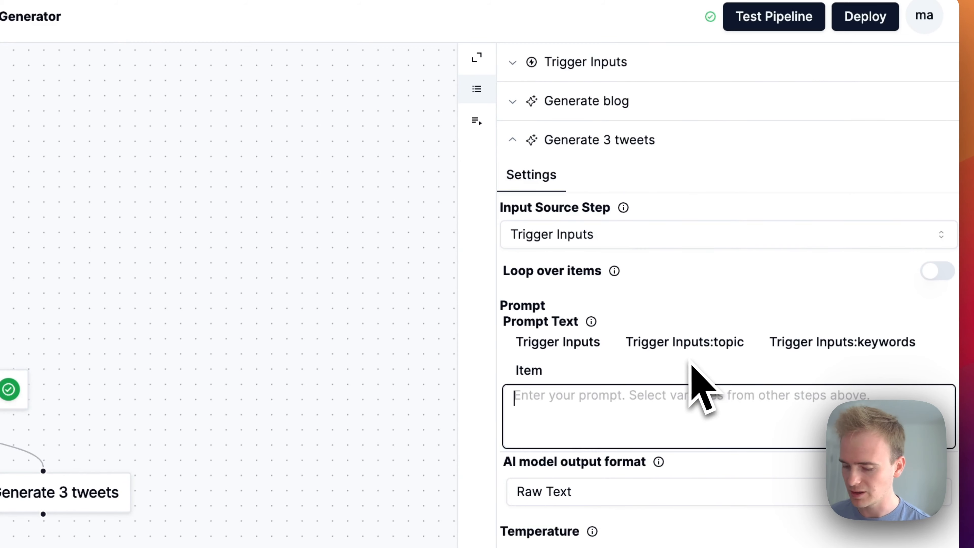
type("Write 3 tweet")
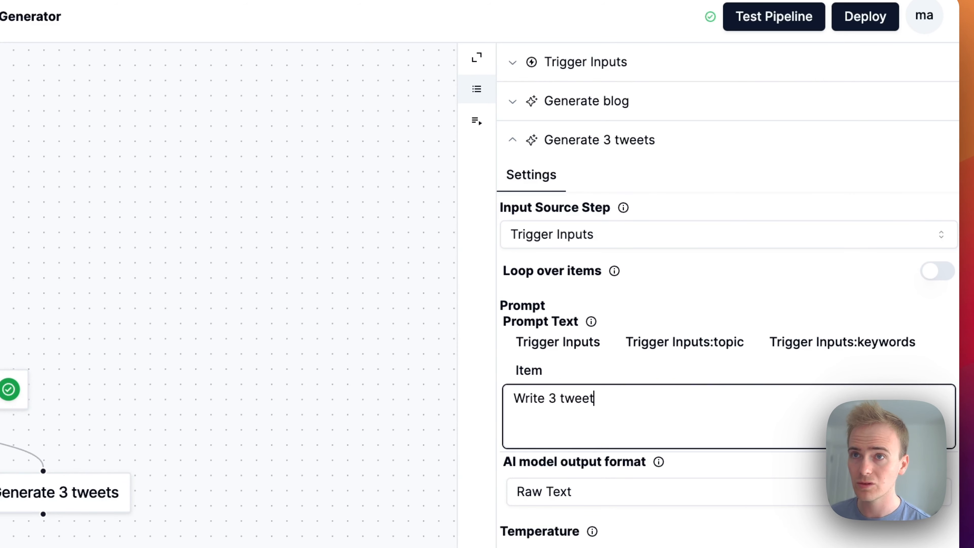
type("s about")
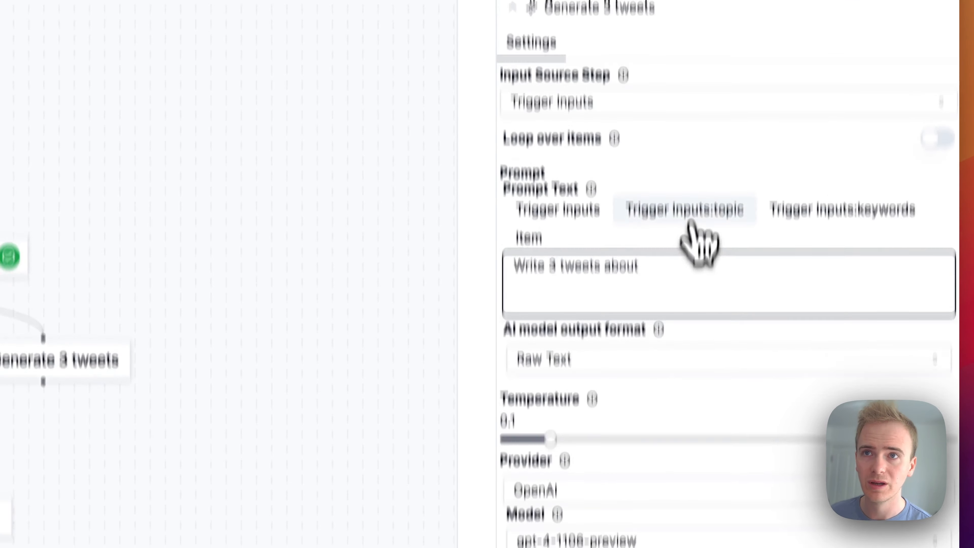
left_click(687, 344)
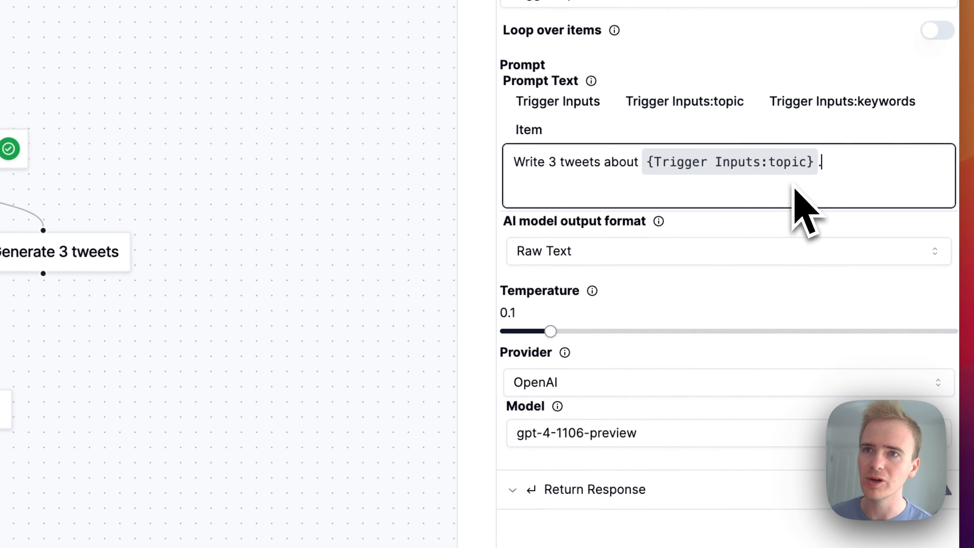
type(".")
- Set the tweet step's output format to Structured Output and describe the list as "List of tweets"
left_click(685, 258)
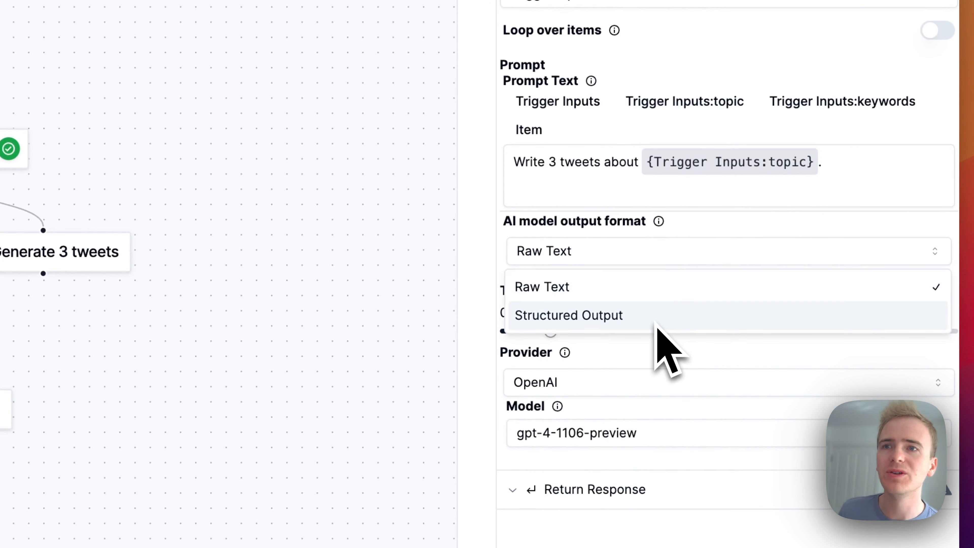
left_click(656, 324)
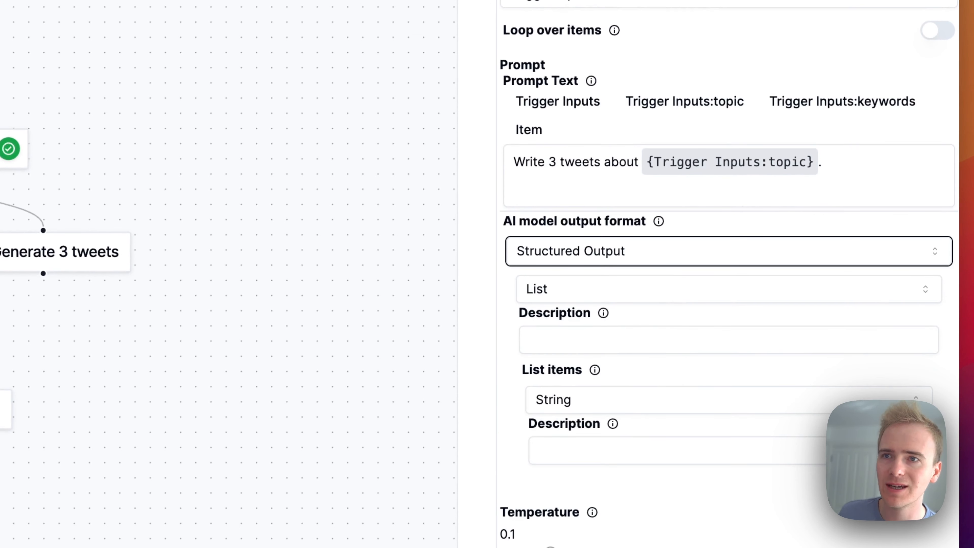
left_click(606, 341)
type("List of ")
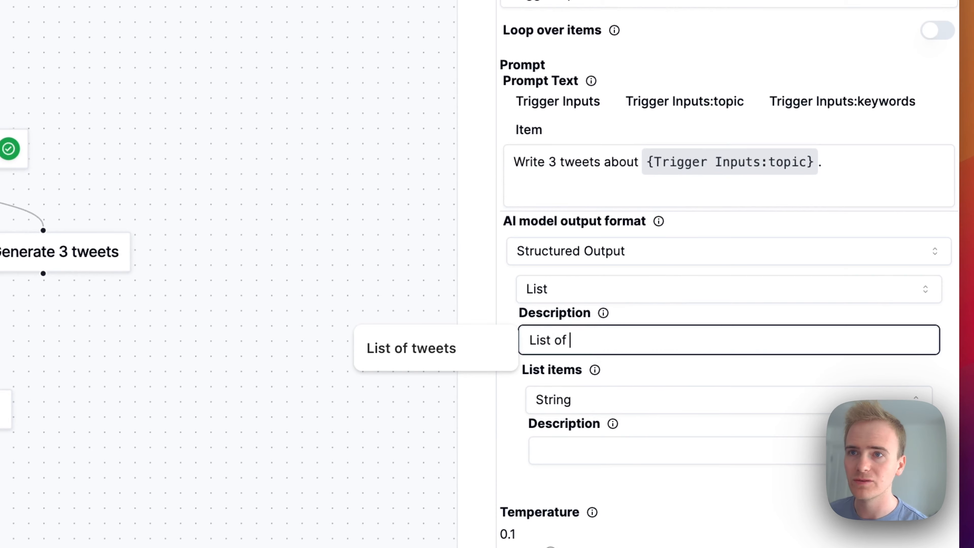
type("tweets")
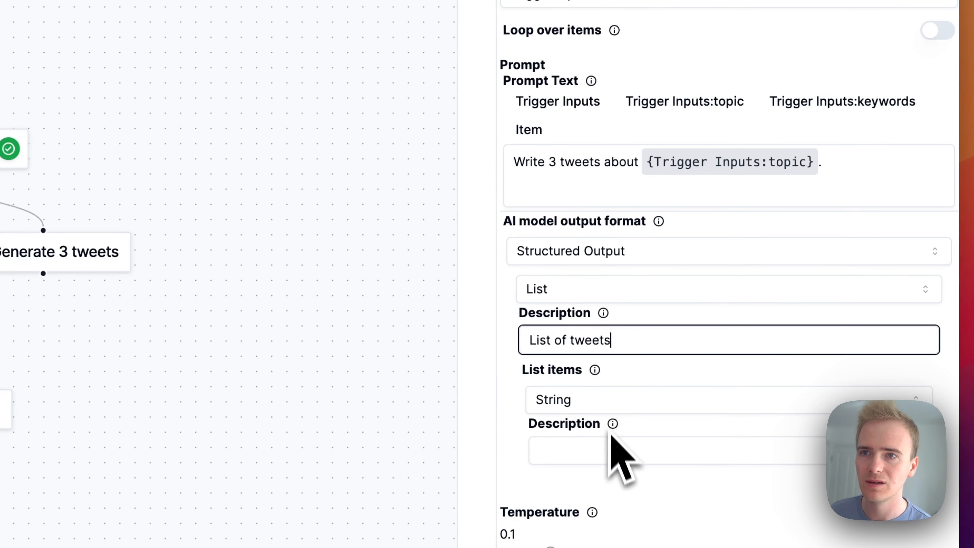
- Keep the list items as String and describe each item as "Write a tweet on the topic"
left_click(588, 215)
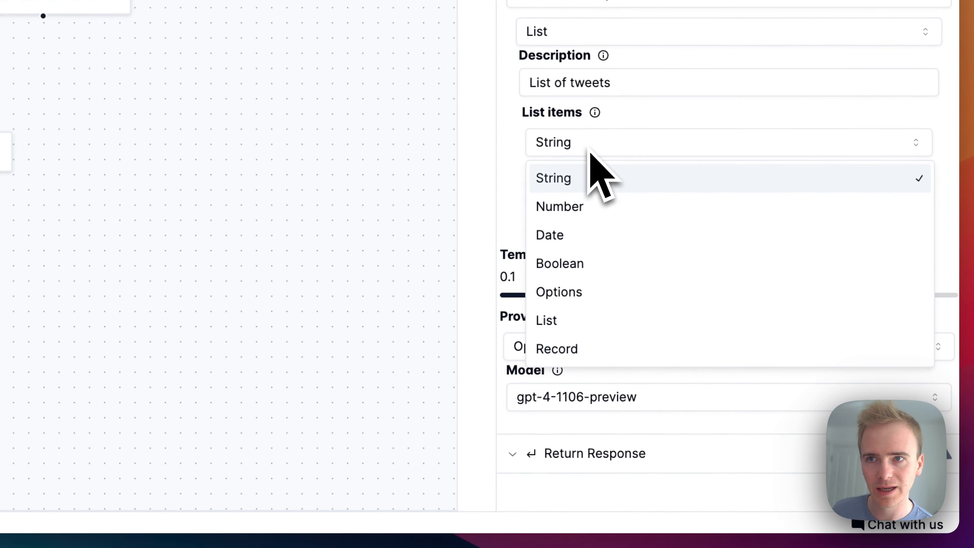
left_click(589, 215)
left_click(590, 195)
type("Wr")
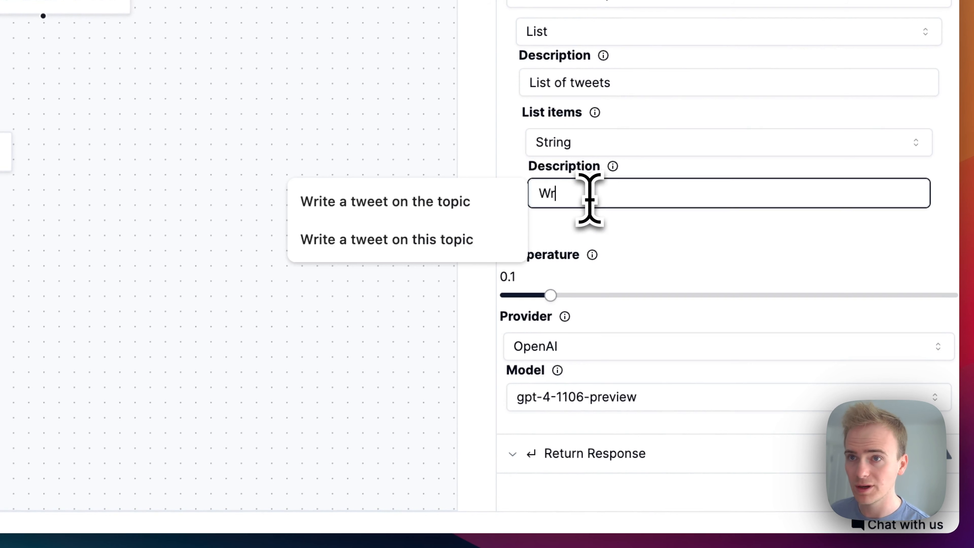
type("ite a")
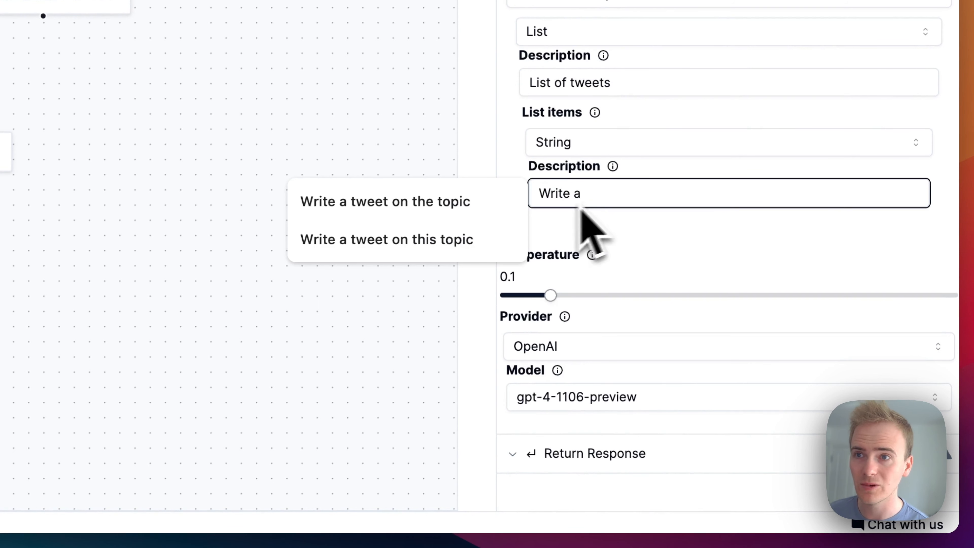
left_click(479, 215)
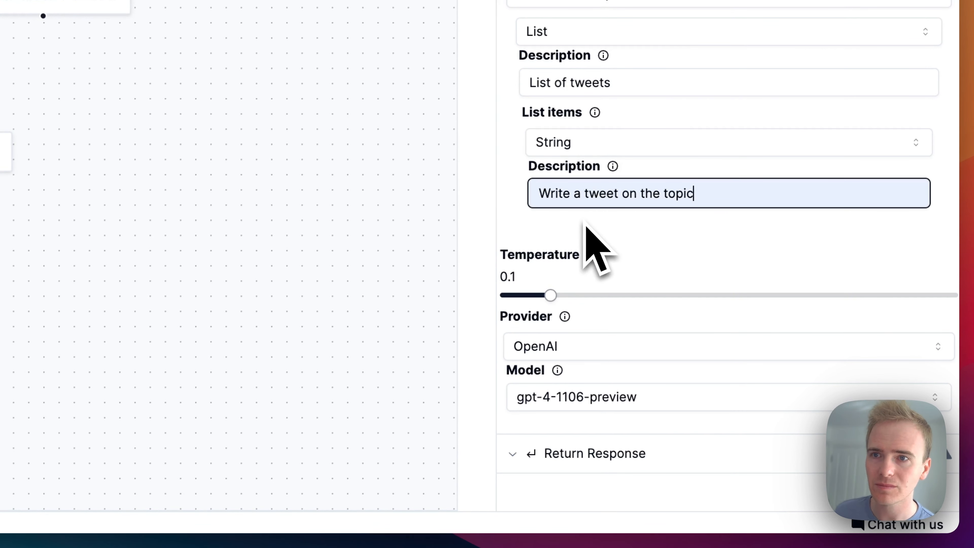
- Switch the tweet step's provider to Anthropic and choose the Claude 3 Haiku (Fastest) model
left_click(577, 358)
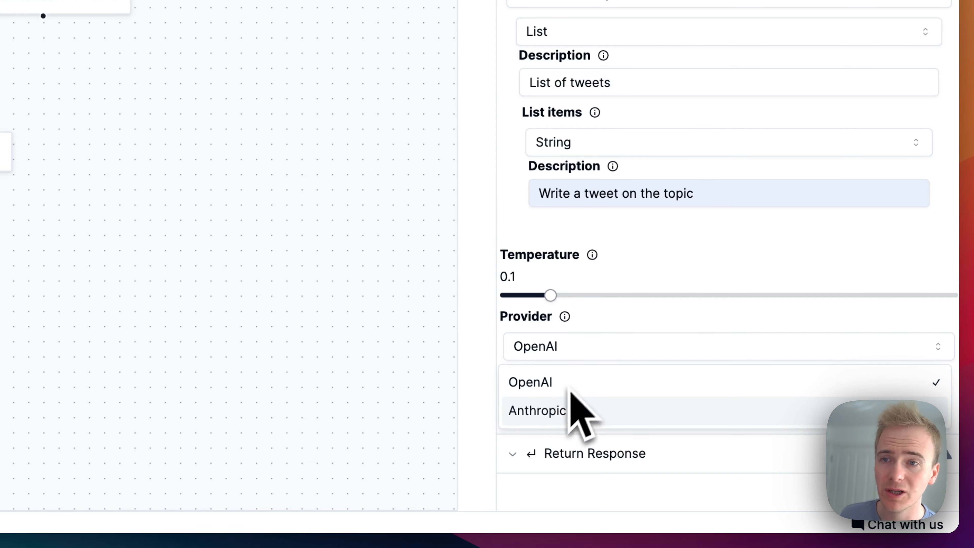
left_click(568, 409)
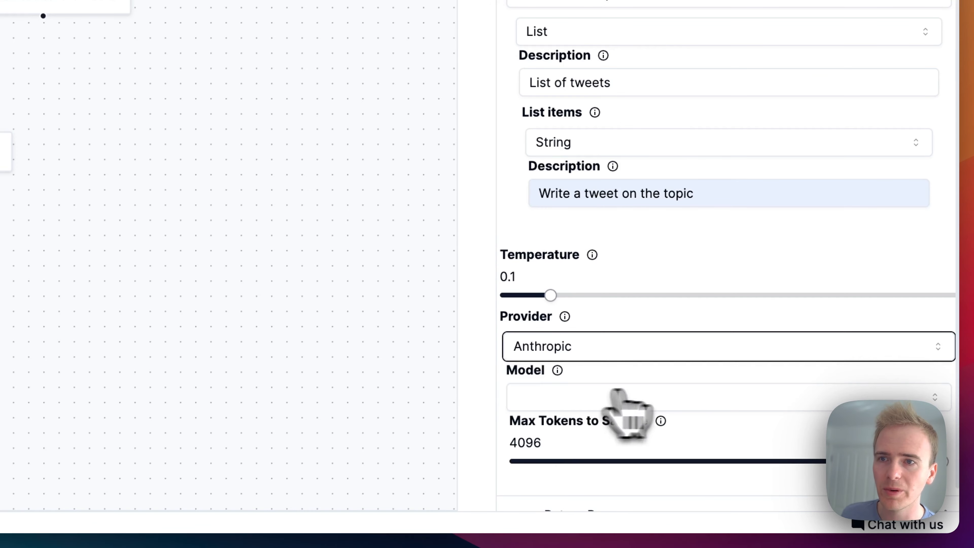
left_click(687, 398)
left_click(630, 491)
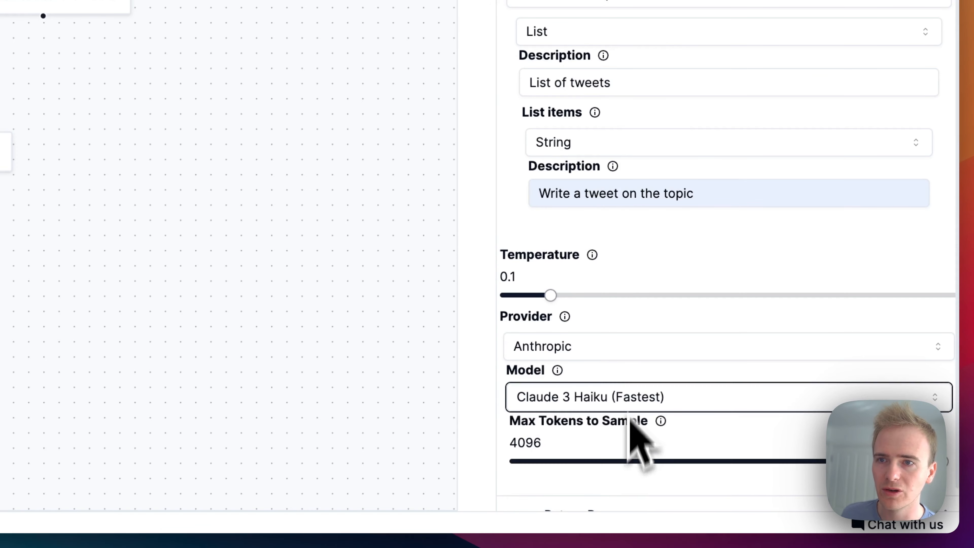
scroll(638, 407, "down", 1)
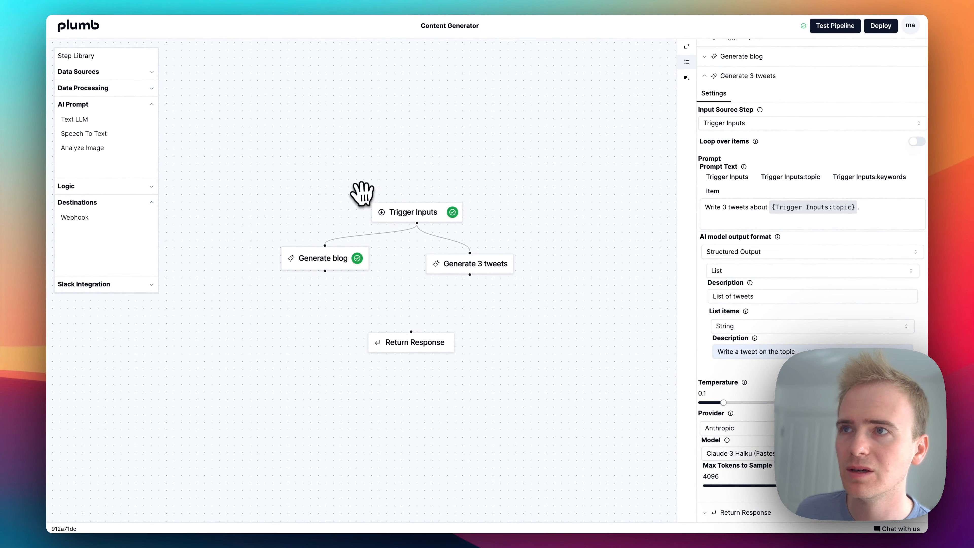
- Test the pipeline with the saved topic and keywords, and open the results of the Generate 3 tweets step
left_click(406, 211)
left_click(833, 27)
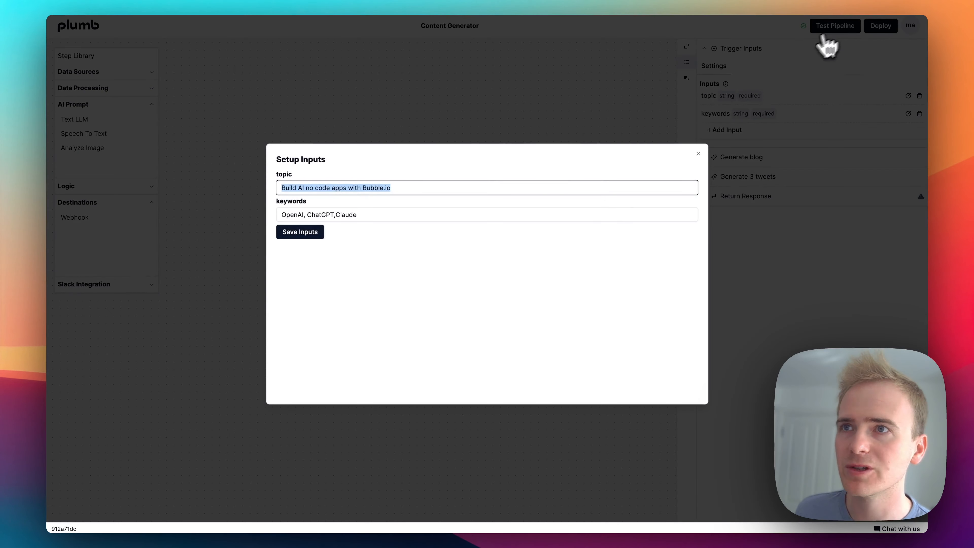
left_click(298, 231)
left_click(326, 246)
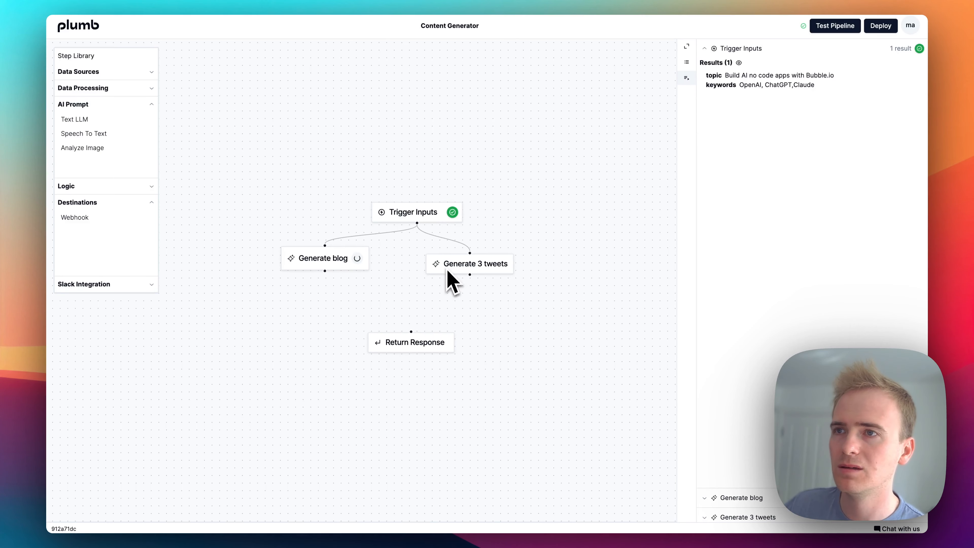
left_click(499, 265)
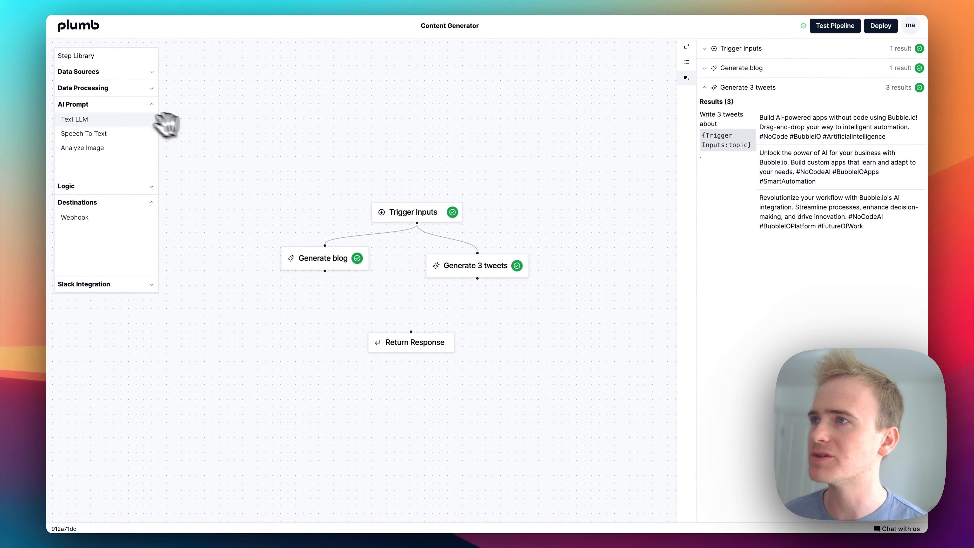
- Add a Compose data processing step to the canvas and arrange it between the two generate steps and Return Response
left_click(101, 90)
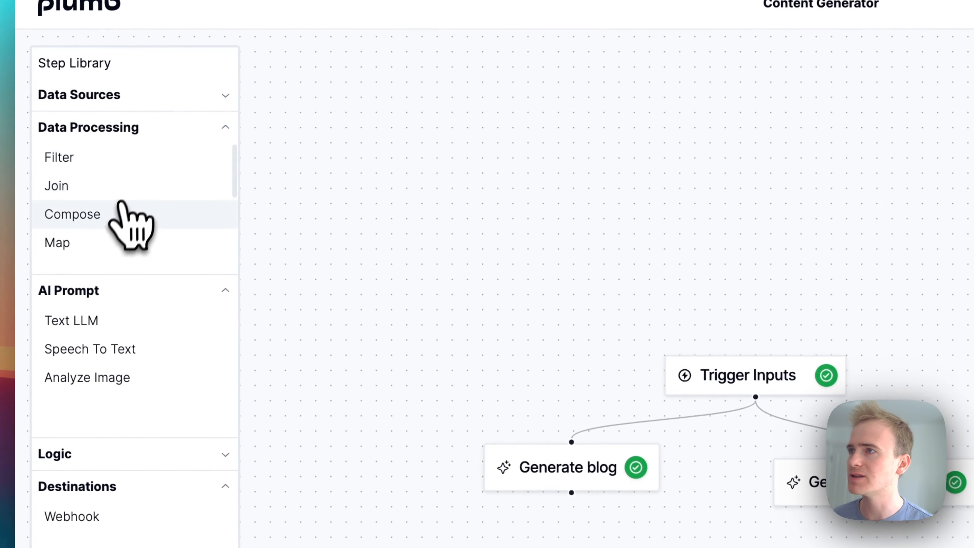
left_click_drag(122, 213, 769, 547)
left_click_drag(503, 303, 484, 331)
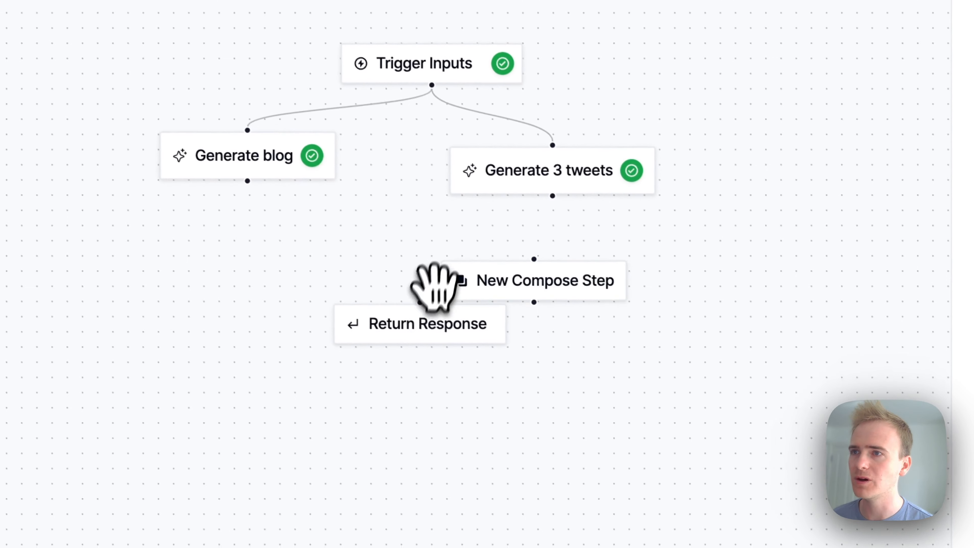
left_click_drag(485, 365, 496, 457)
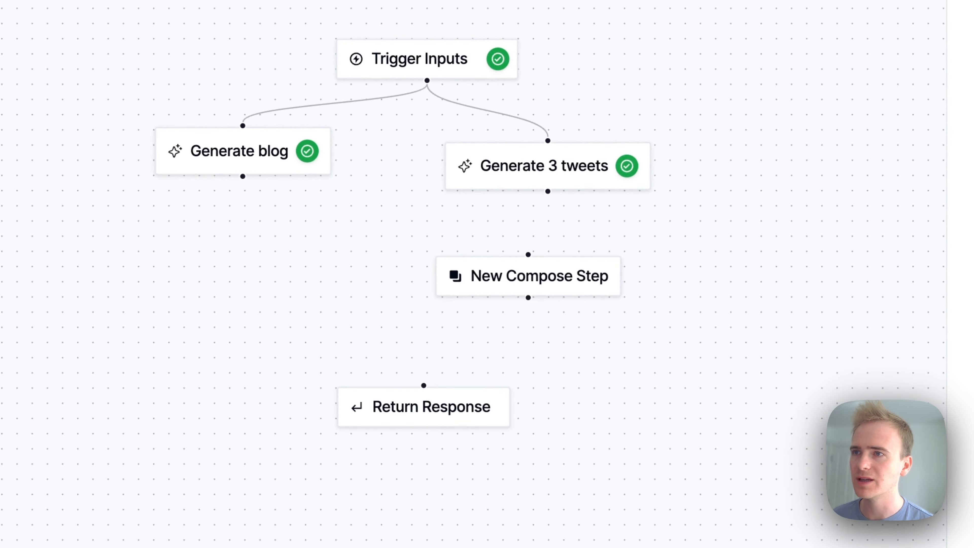
left_click_drag(522, 264, 419, 283)
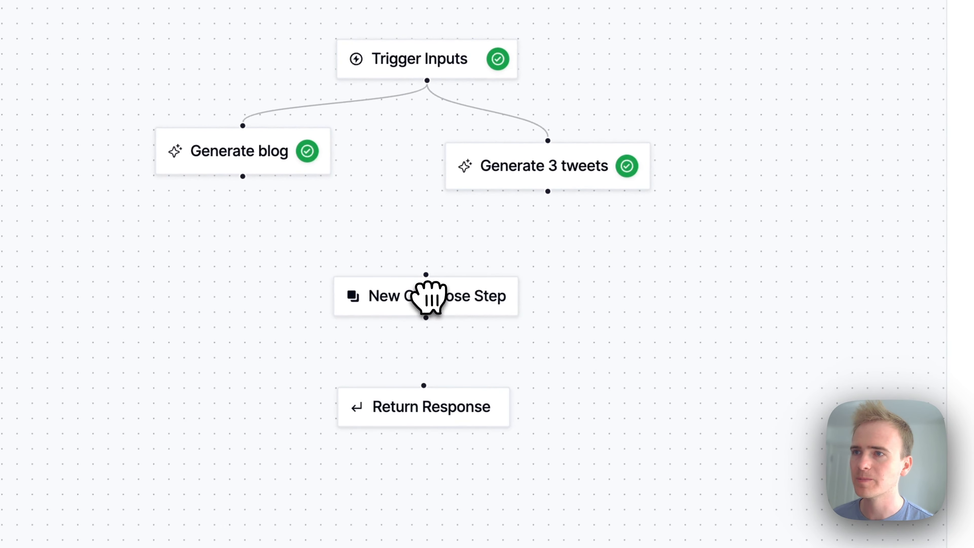
- Rename the compose step as "Combine responses" and connect both Generate blog and Generate 3 tweets to it
left_click(489, 112)
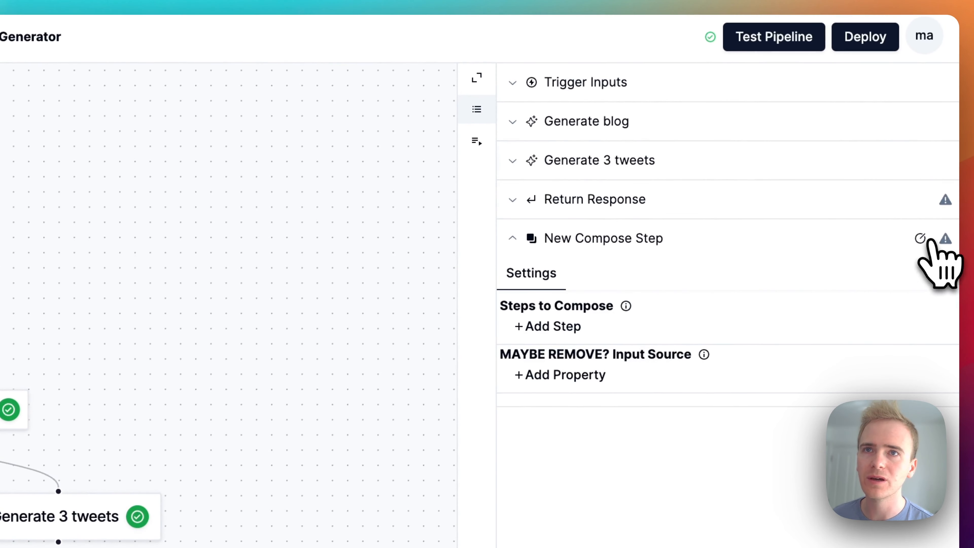
left_click(920, 238)
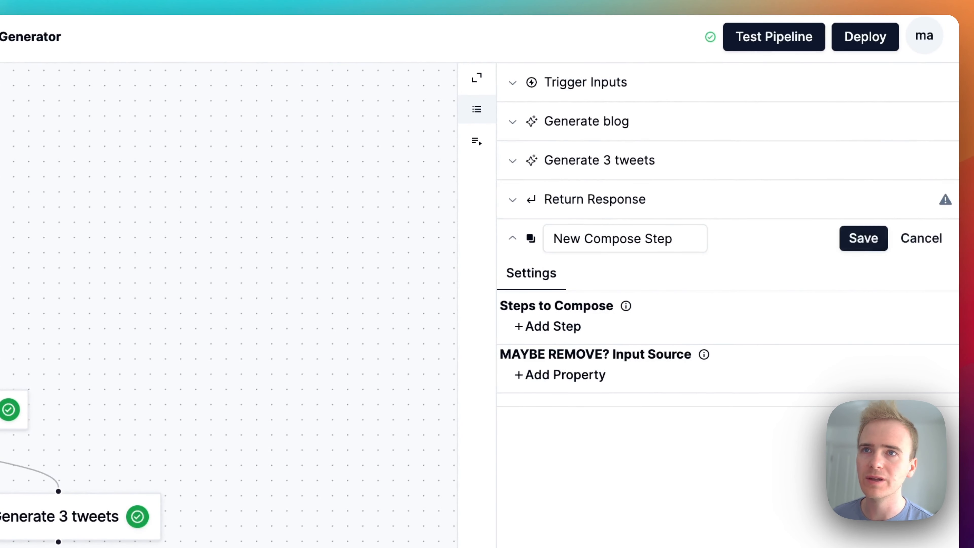
triple_click(695, 238)
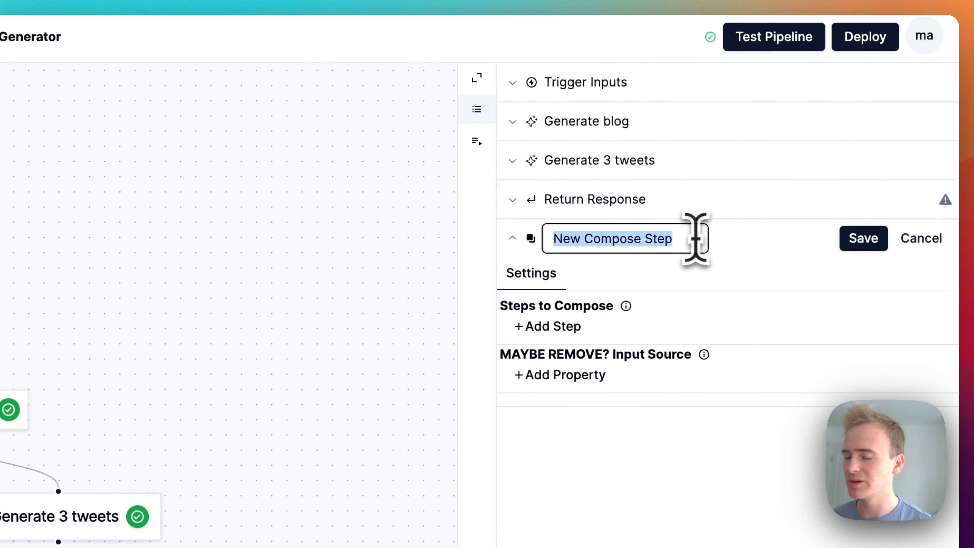
type("Combine")
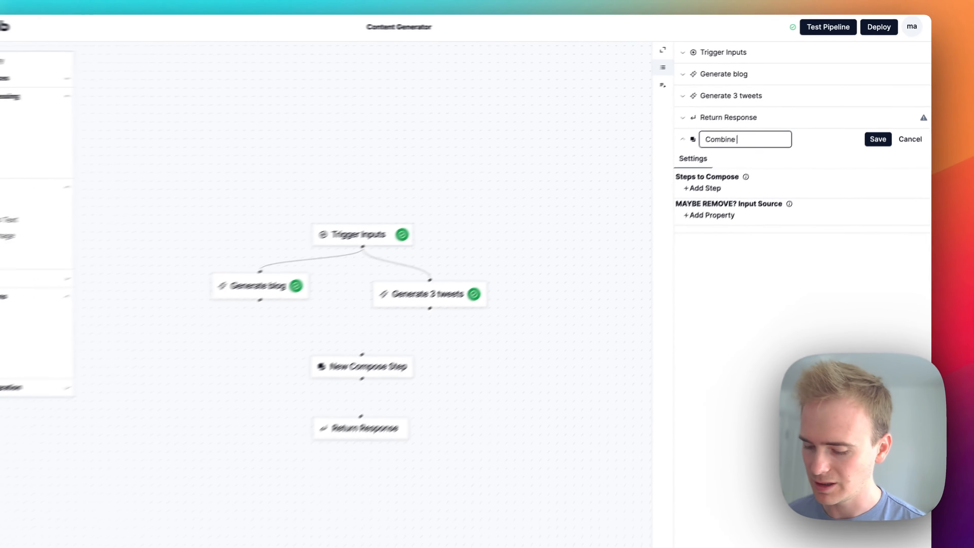
type(" responses")
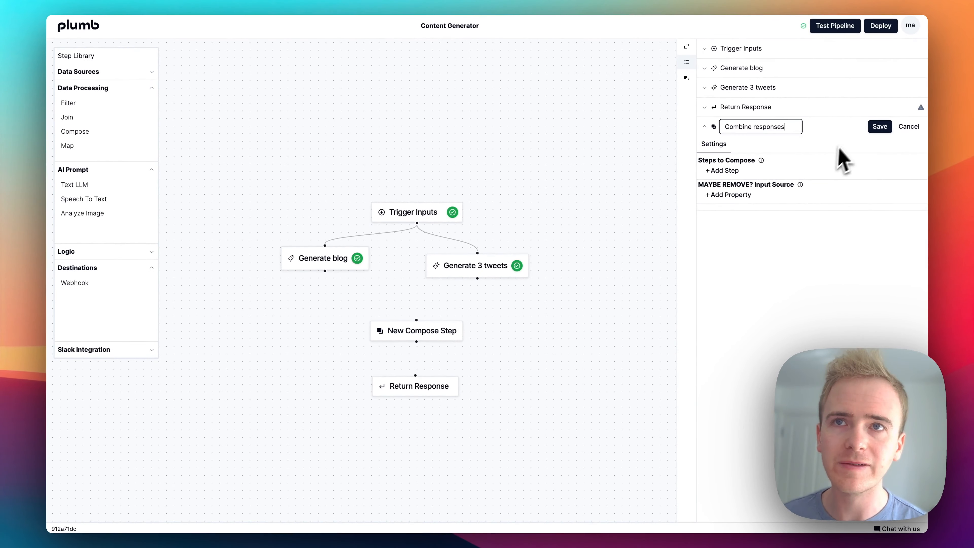
left_click(873, 128)
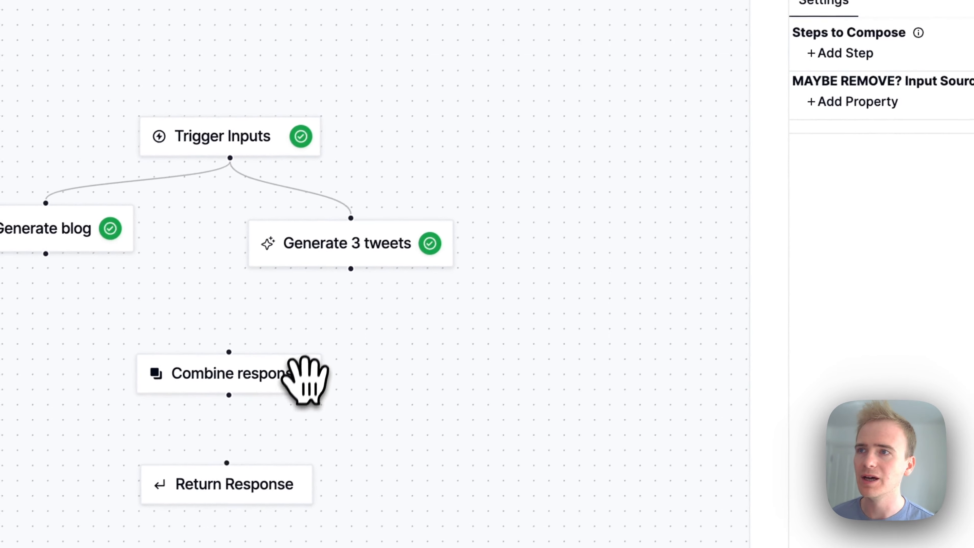
left_click_drag(233, 222, 457, 313)
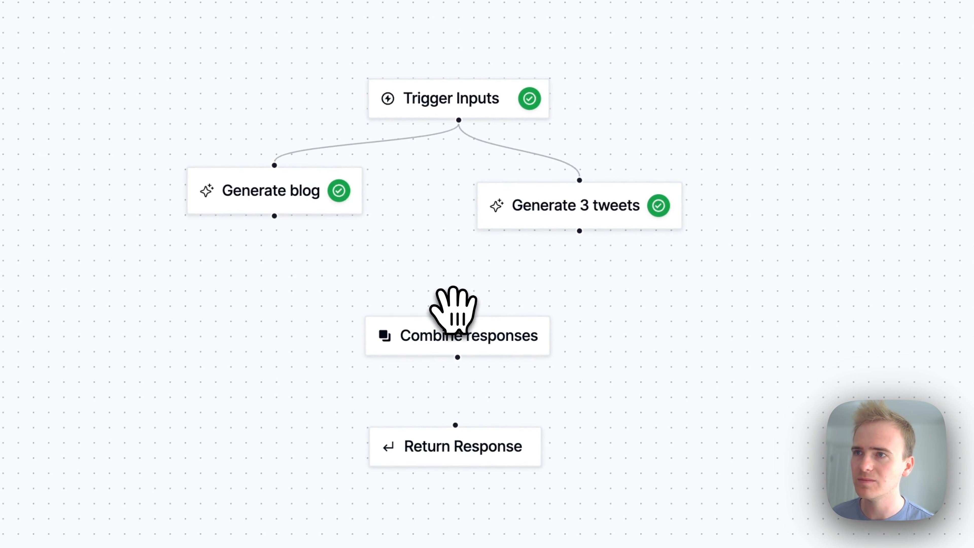
left_click_drag(580, 230, 463, 313)
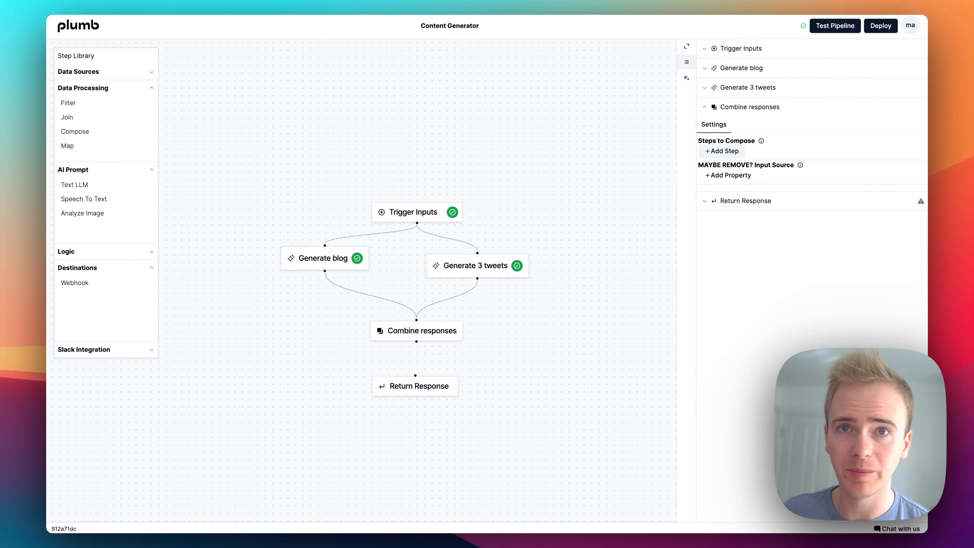
- Add a step to compose in Combine responses, using Generate blog as the source and "Blog post" as the property name
left_click(722, 150)
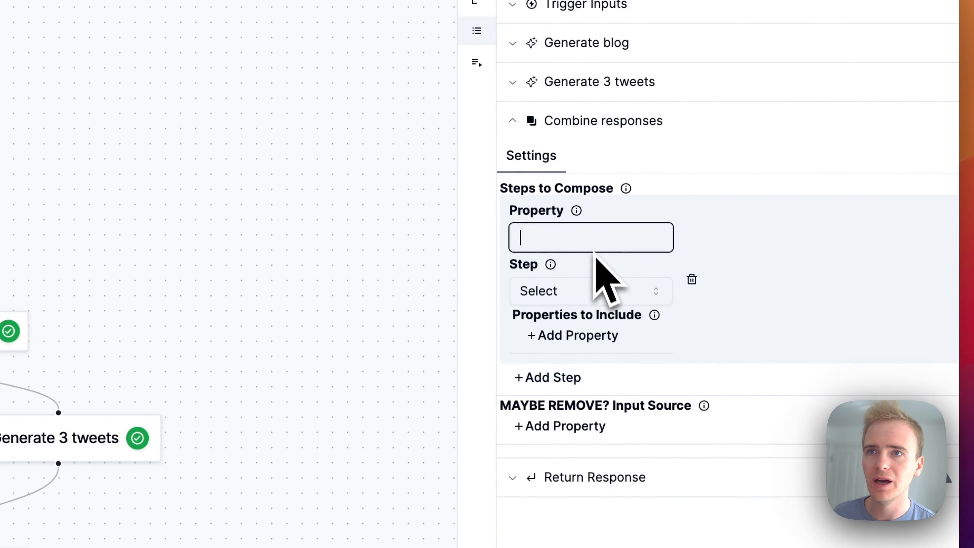
left_click(603, 291)
left_click(595, 327)
left_click(576, 238)
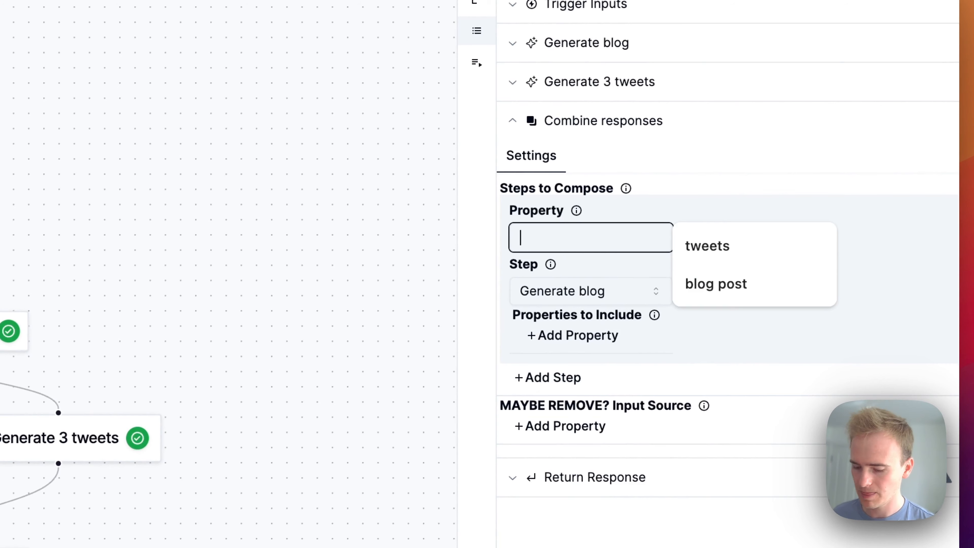
type("Blog p")
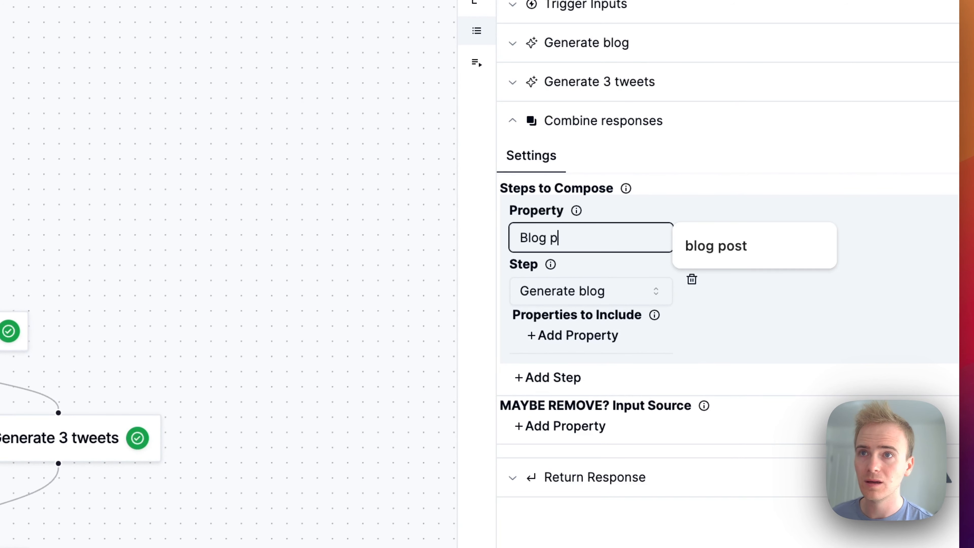
type("ost")
- Include the Blog post title and Blog post content properties in the Blog post entry
scroll(670, 348, "down", 6)
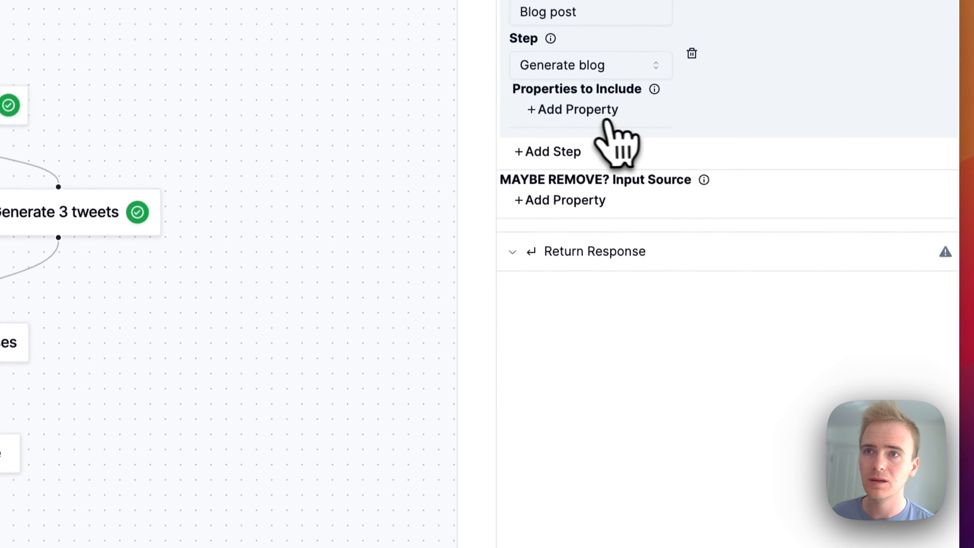
left_click(605, 120)
left_click(581, 126)
left_click(576, 148)
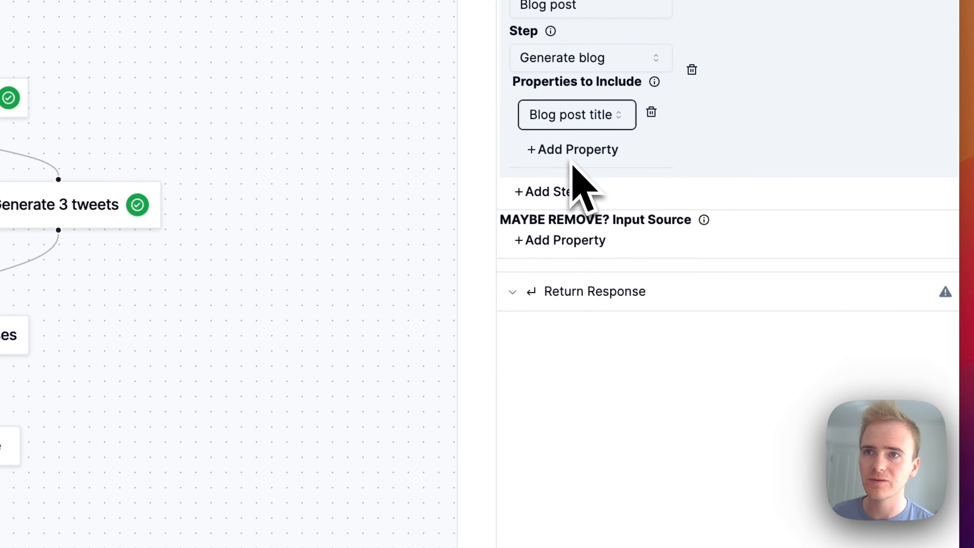
left_click(573, 162)
left_click(552, 165)
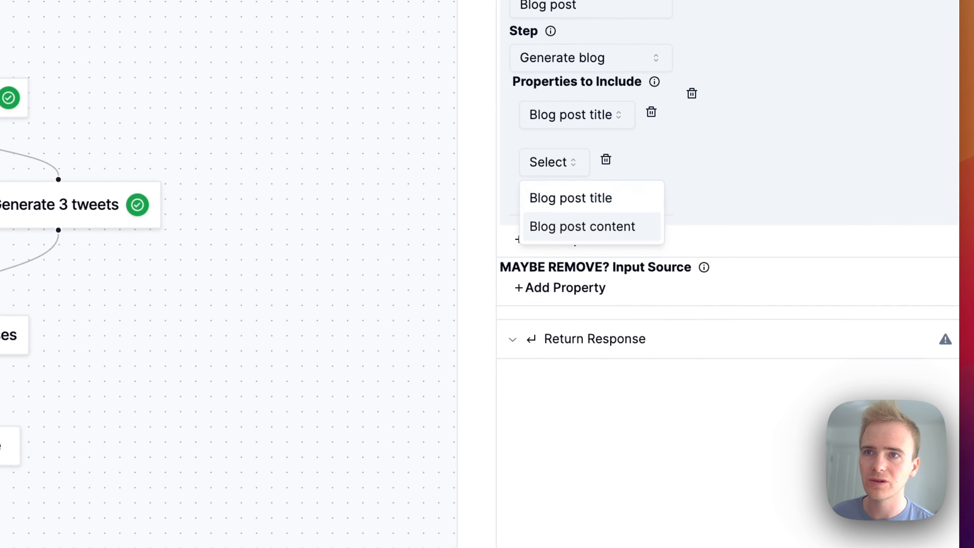
left_click(583, 226)
left_click(576, 241)
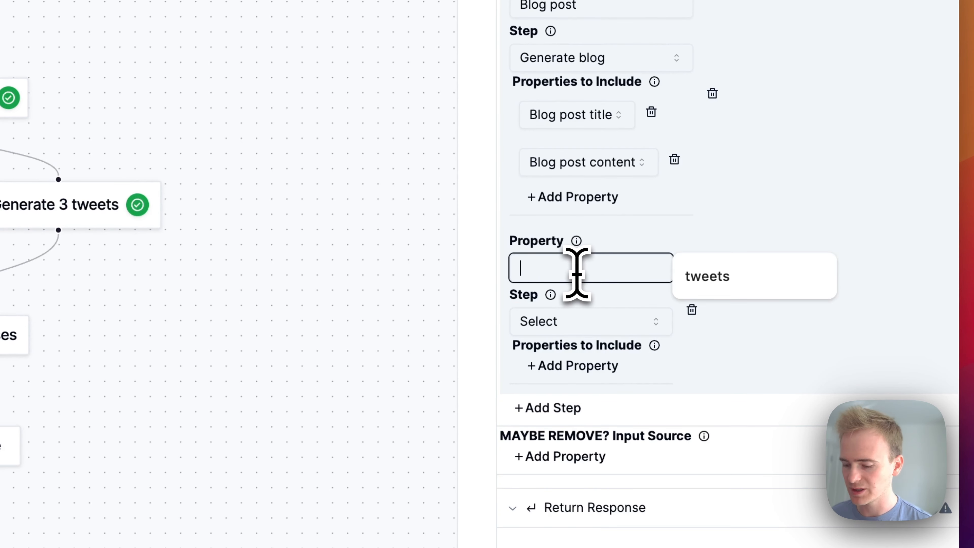
left_click(571, 324)
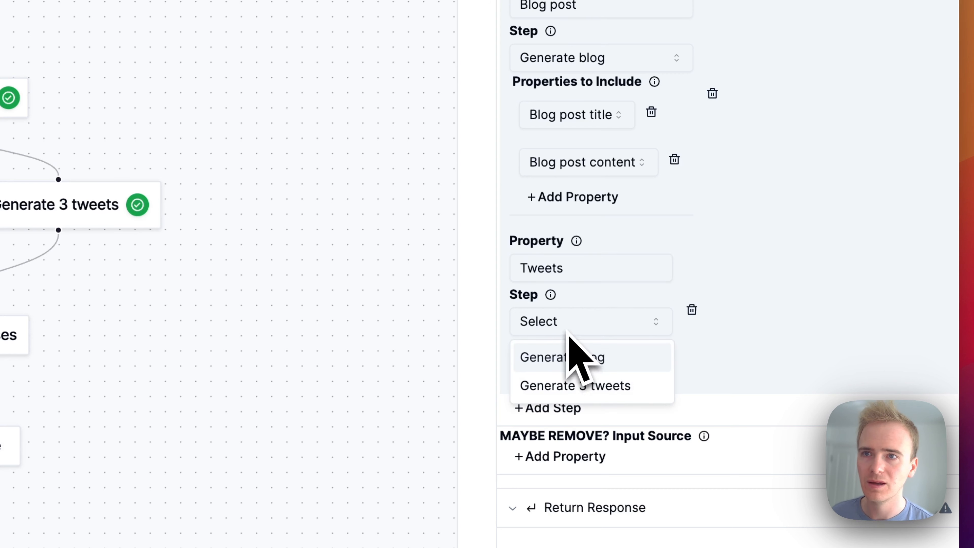
left_click(598, 385)
left_click(614, 365)
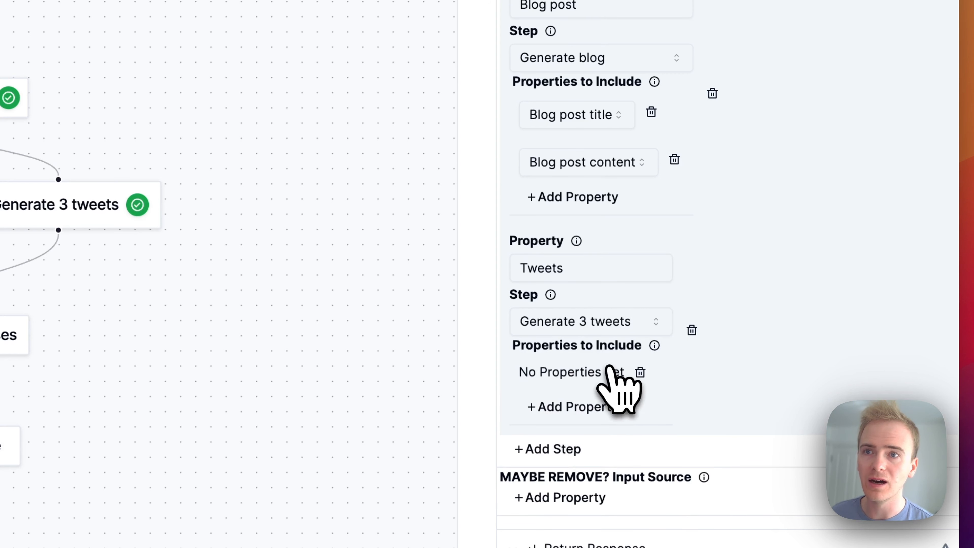
left_click(639, 372)
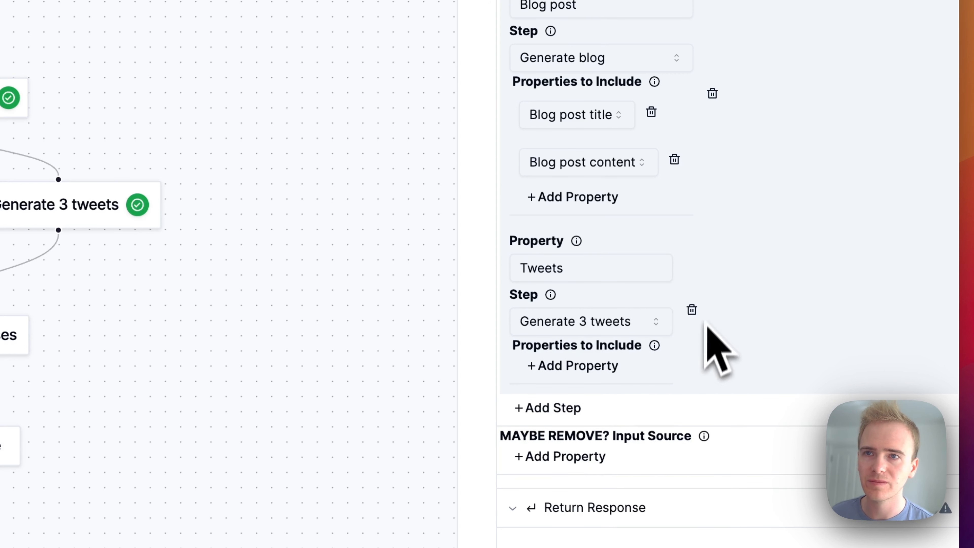
left_click(692, 309)
- Add a second step to compose with the property "Tweets" and Generate 3 tweets as its source
left_click(564, 240)
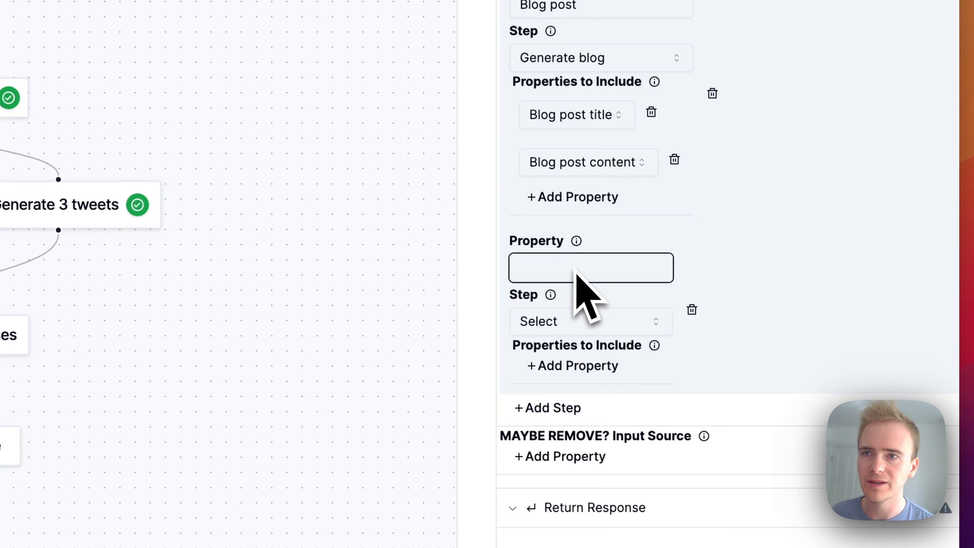
type("Tweets")
left_click(571, 321)
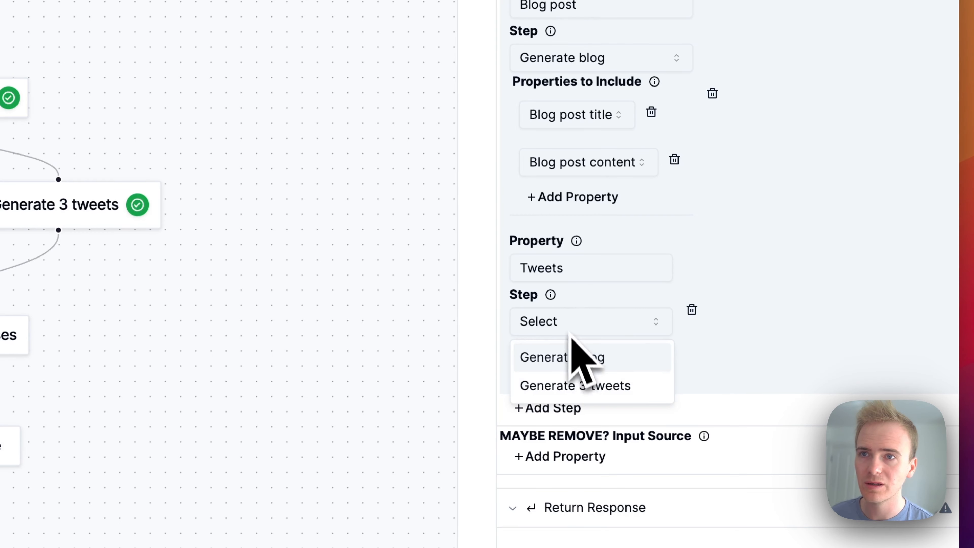
left_click(575, 384)
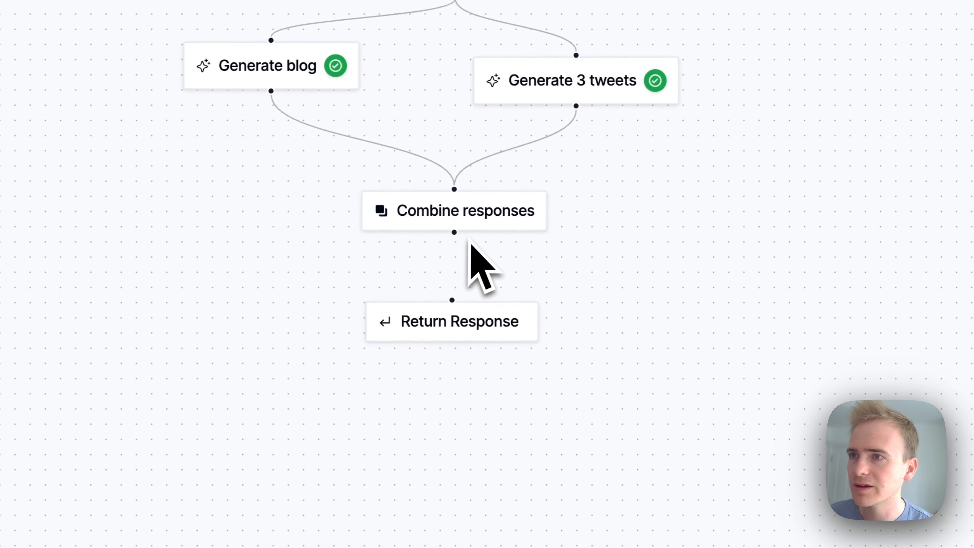
- Connect Combine responses to Return Response and set the returned value to Step, with source Combine responses and path "."
left_click_drag(458, 233, 456, 301)
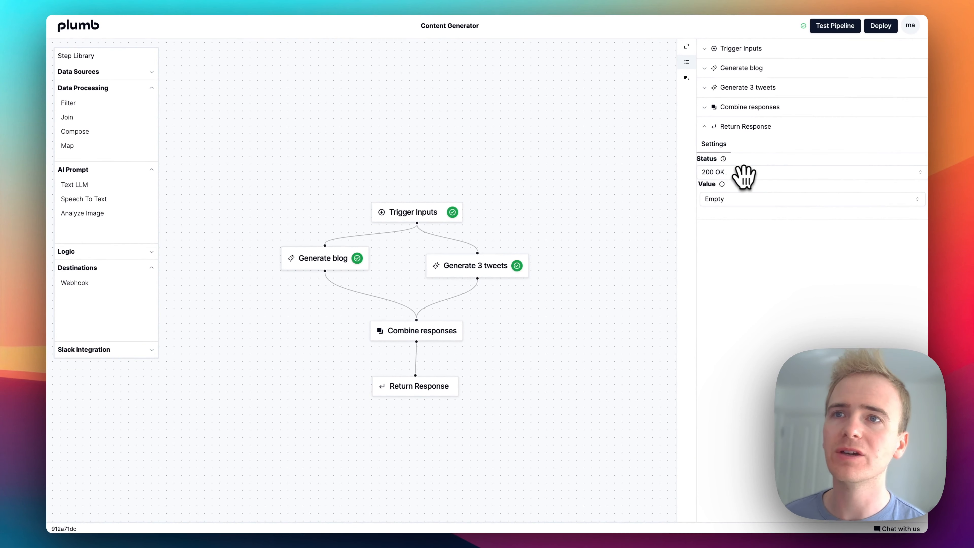
left_click(742, 199)
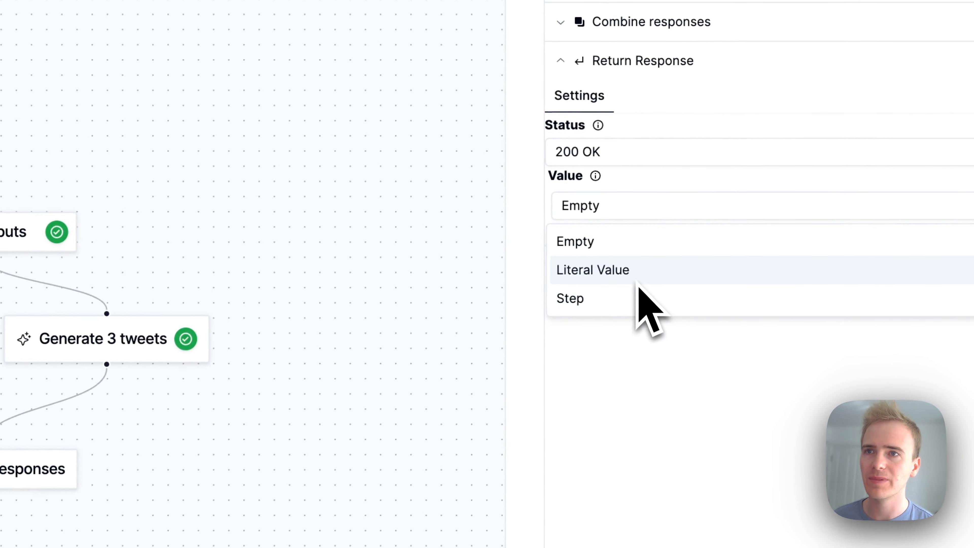
left_click(634, 299)
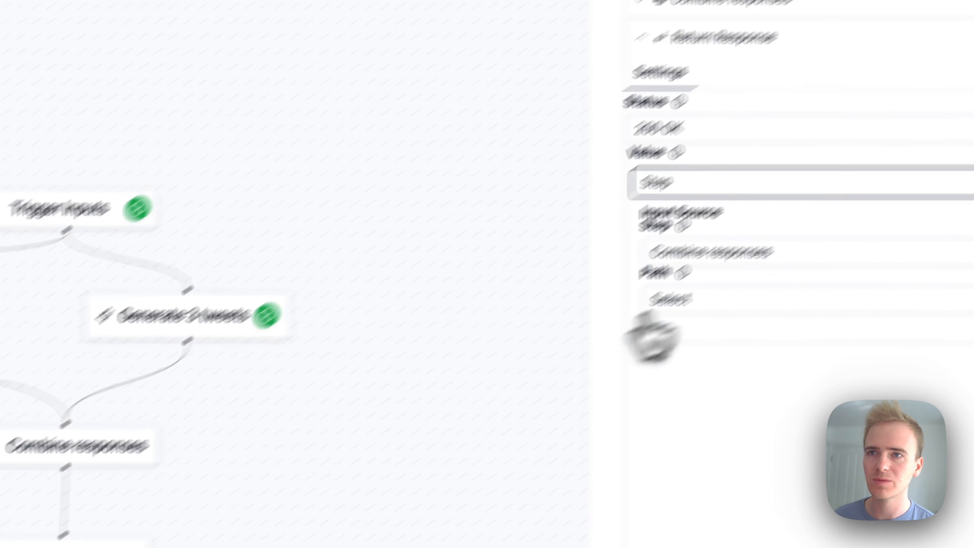
left_click(767, 254)
left_click(783, 298)
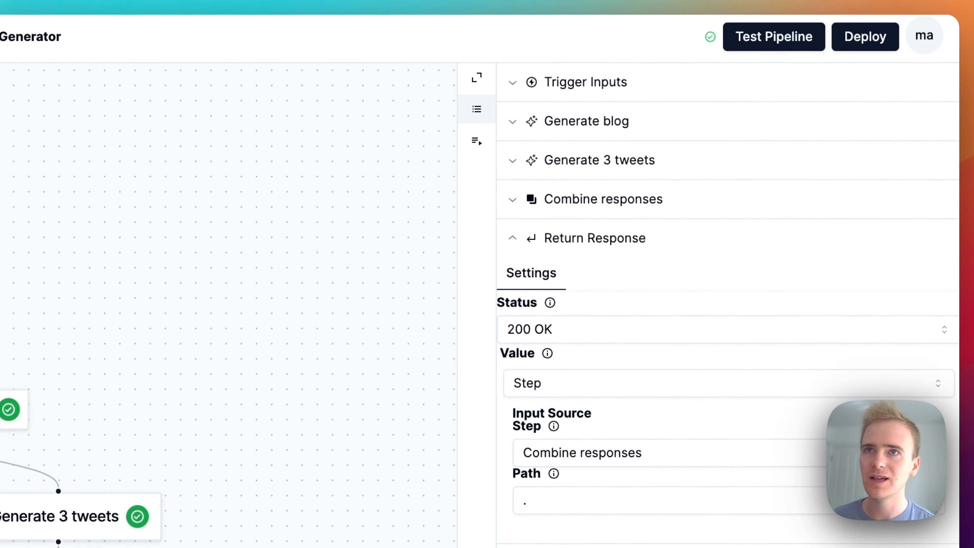
- Run the pipeline test again with the saved inputs and open the Generate blog results
left_click(748, 39)
left_click(229, 248)
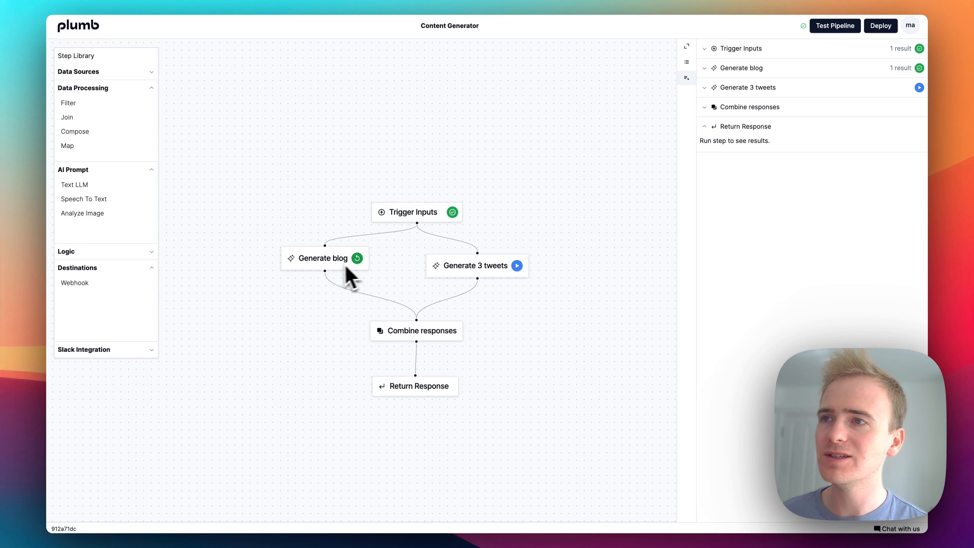
left_click(330, 259)
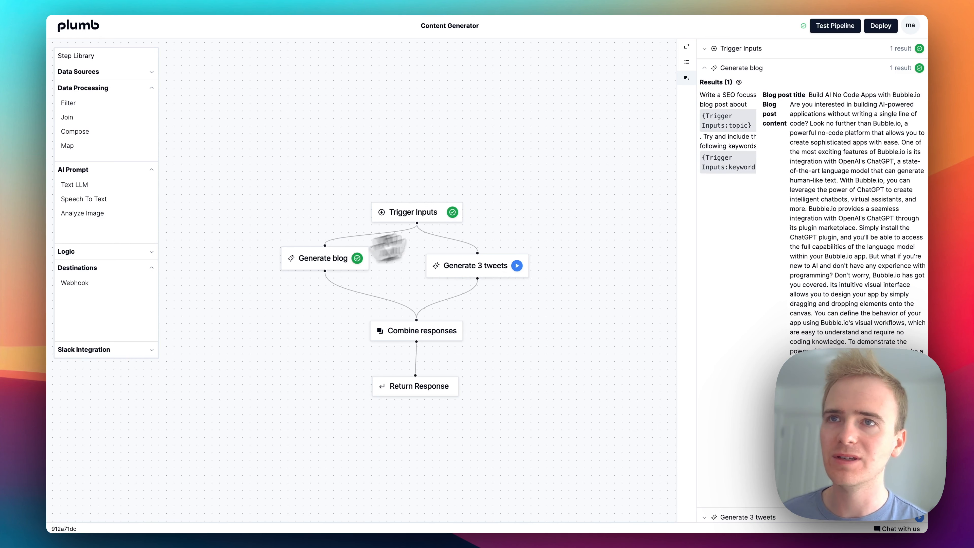
- Review the settings of Generate blog and Generate 3 tweets, and run the Generate 3 tweets step
left_click(687, 62)
scroll(763, 330, "down", 1)
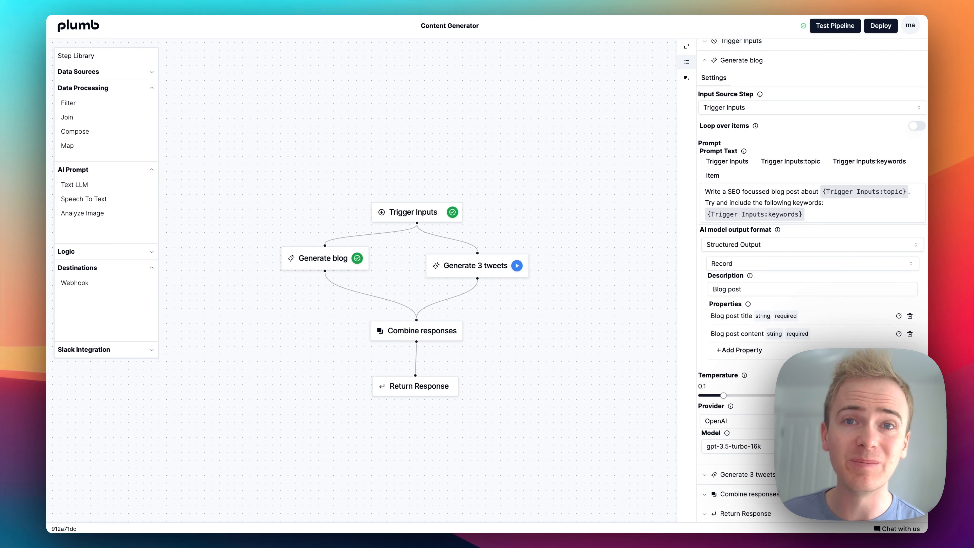
left_click(464, 268)
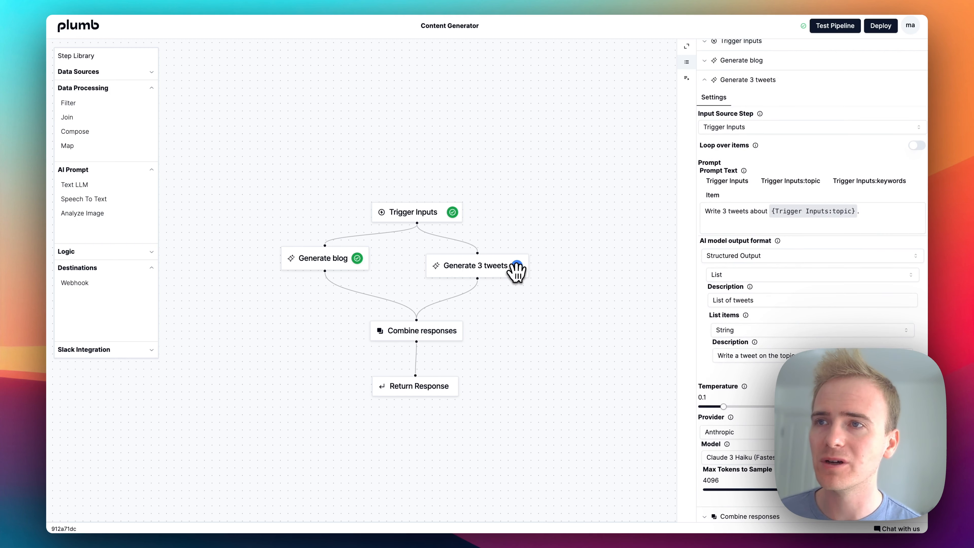
left_click(517, 266)
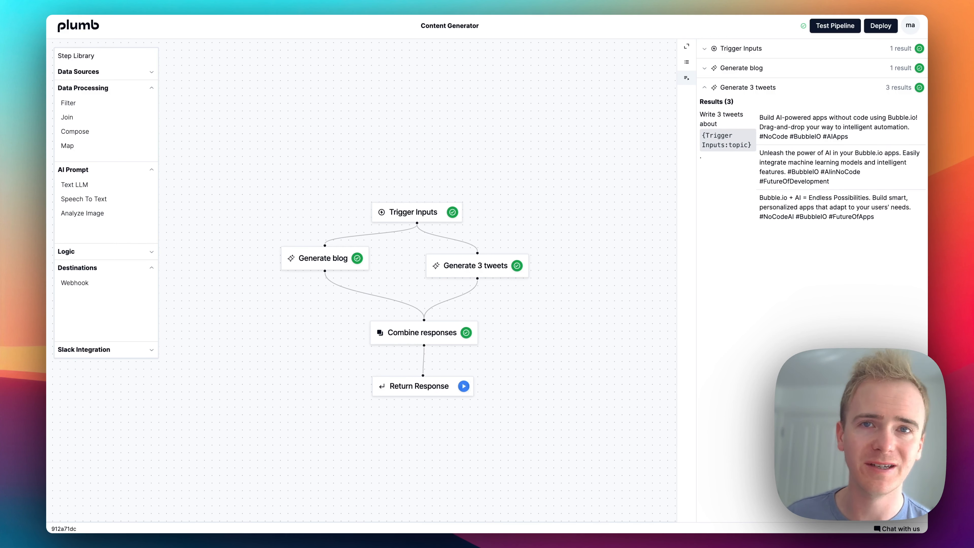
- Run the Return Response step and enable the pipeline's production deployment
left_click(464, 388)
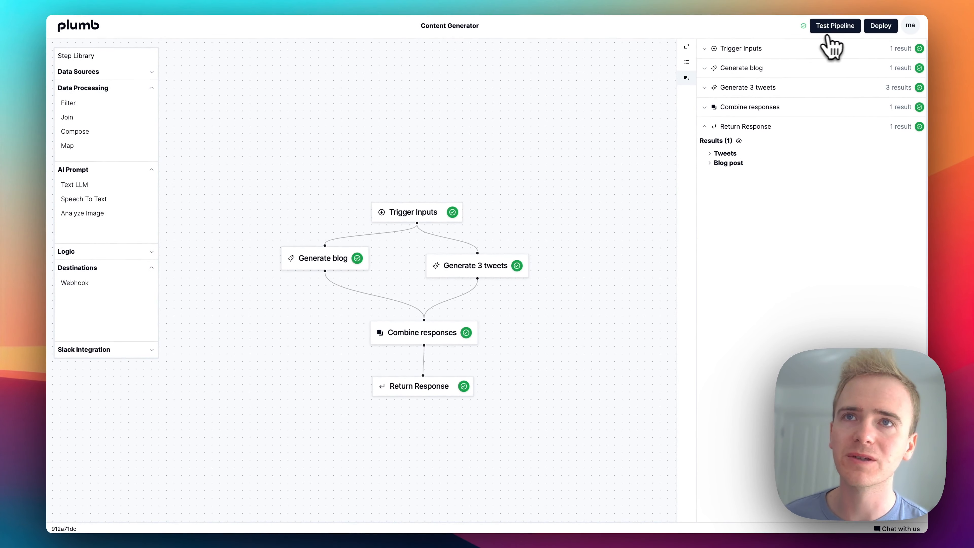
left_click(879, 27)
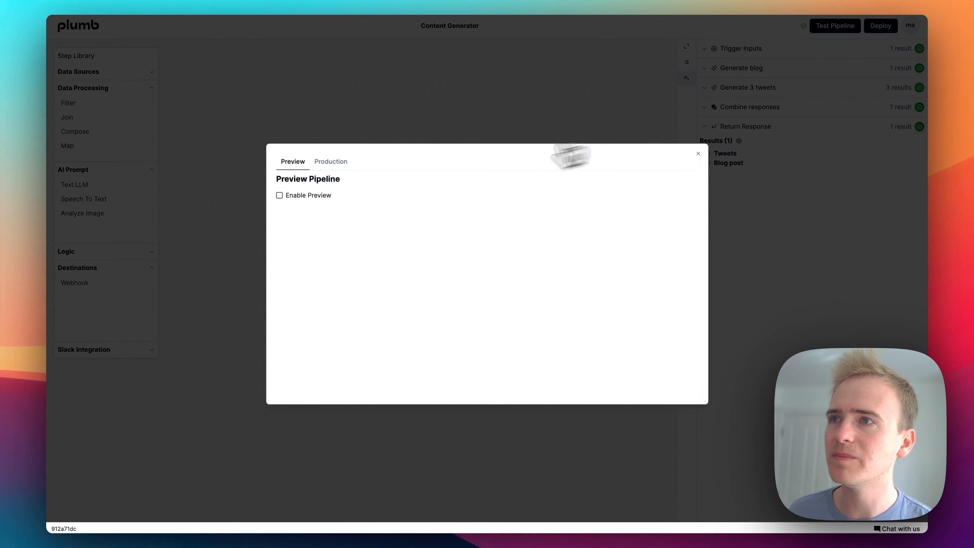
left_click(330, 161)
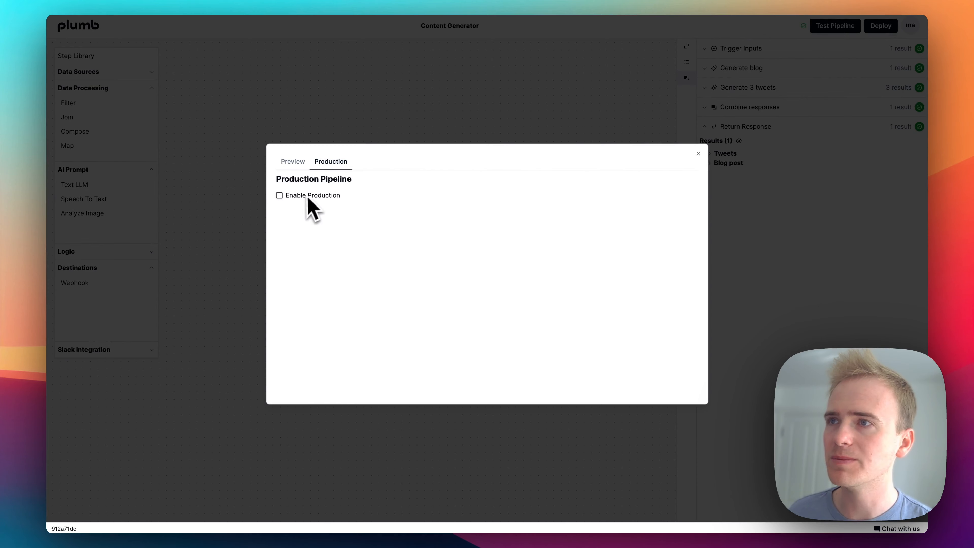
left_click(280, 195)
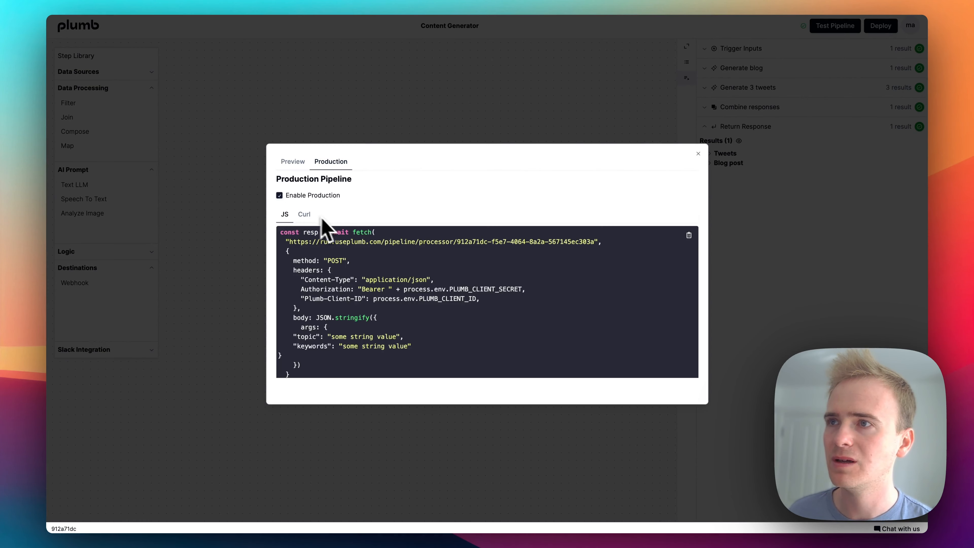
- Copy the endpoint URL from the production Curl snippet and paste it as the POST URL of the Send prompt call in Bubble's API Connector
left_click(305, 215)
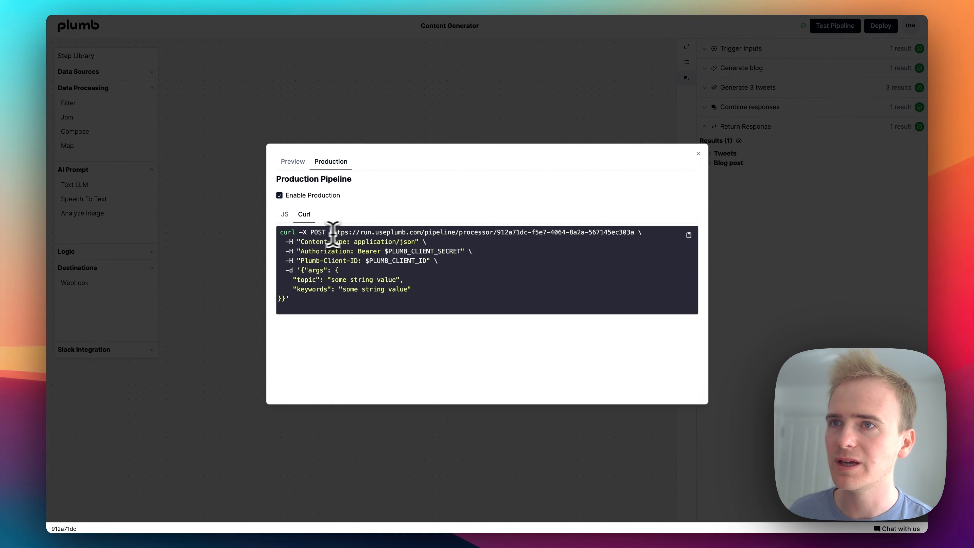
left_click_drag(330, 232, 631, 232)
key("super+c")
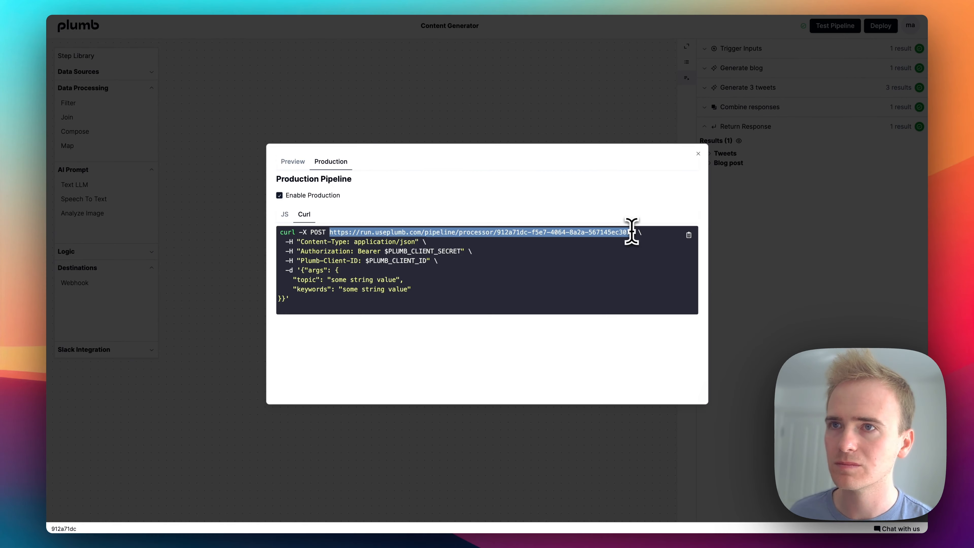
left_click(11, 75)
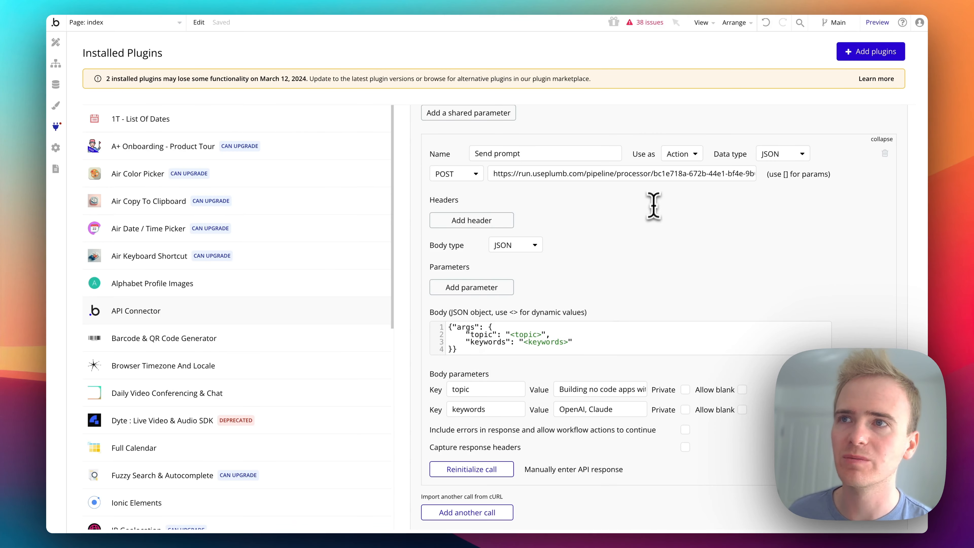
scroll(654, 204, "up", 1)
scroll(655, 203, "up", 5)
scroll(649, 205, "down", 1)
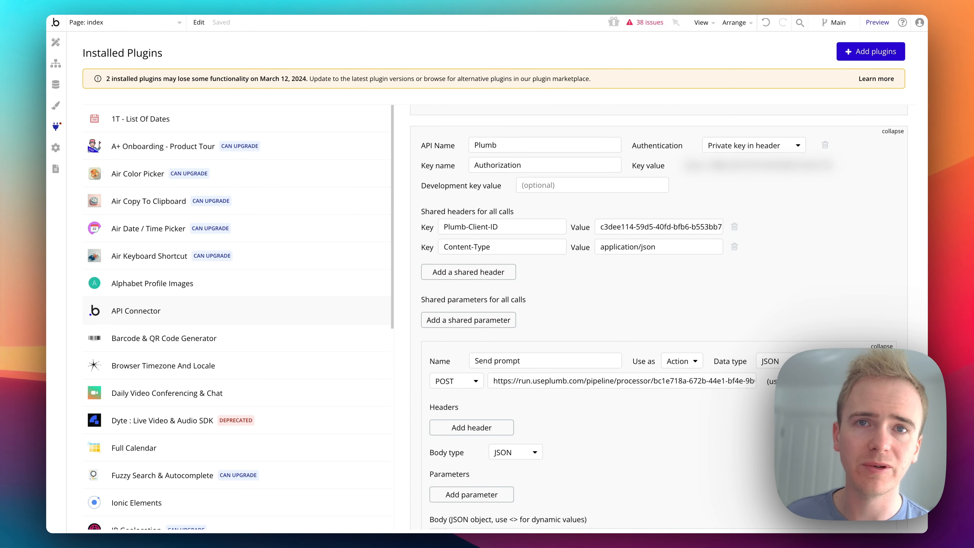
scroll(629, 363, "down", 1)
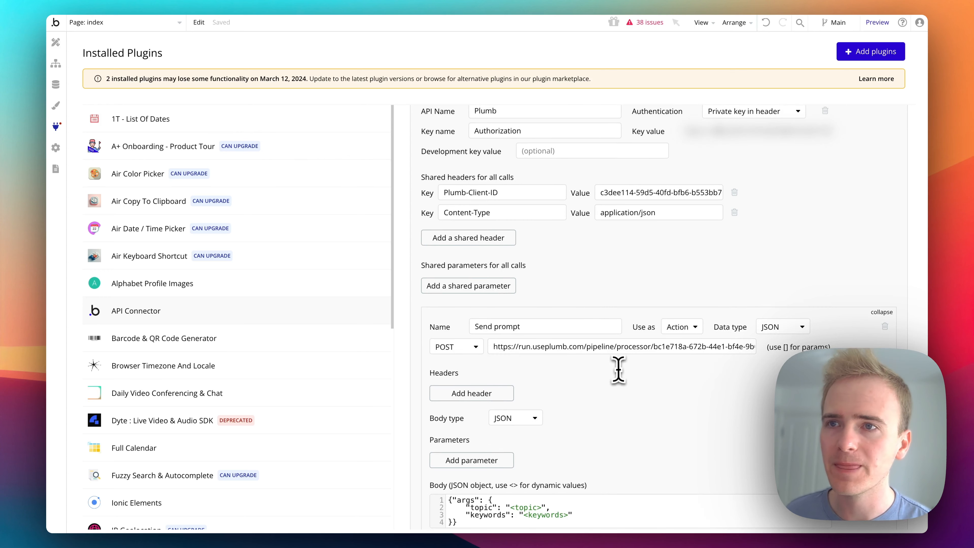
triple_click(620, 347)
key("super+v")
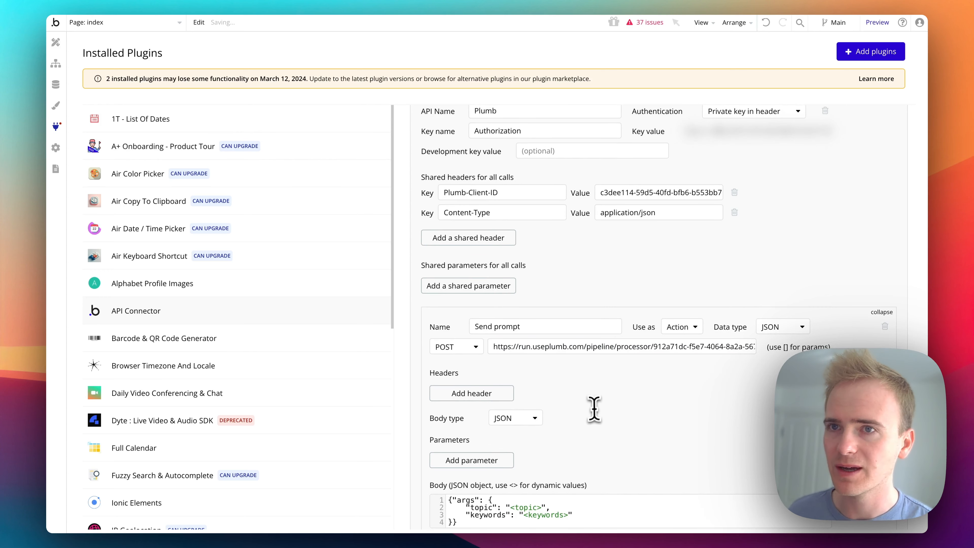
- Compare the topic and keywords arguments in the Send prompt JSON body with the production Curl snippet in Plumb
scroll(594, 407, "down", 3)
left_click(496, 416)
left_click(489, 410)
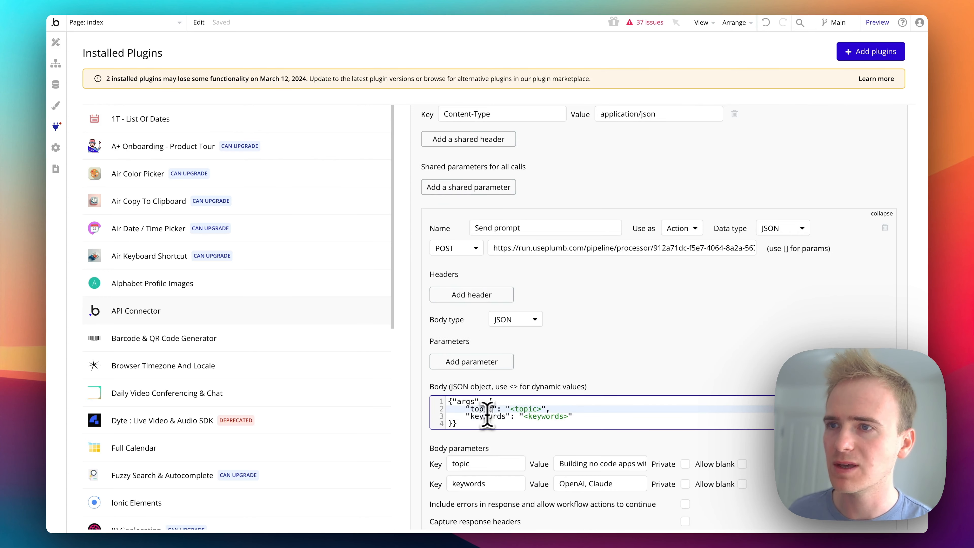
left_click(5, 171)
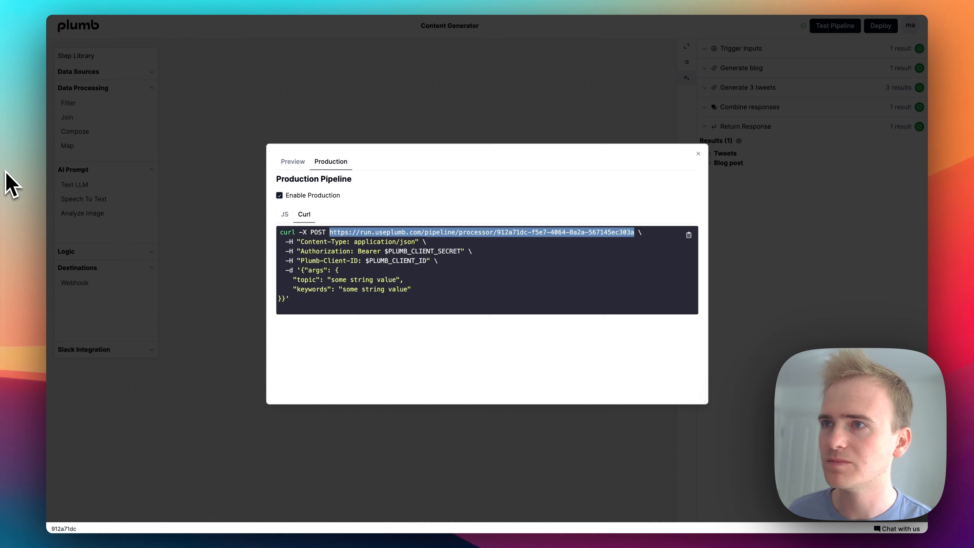
left_click(1, 85)
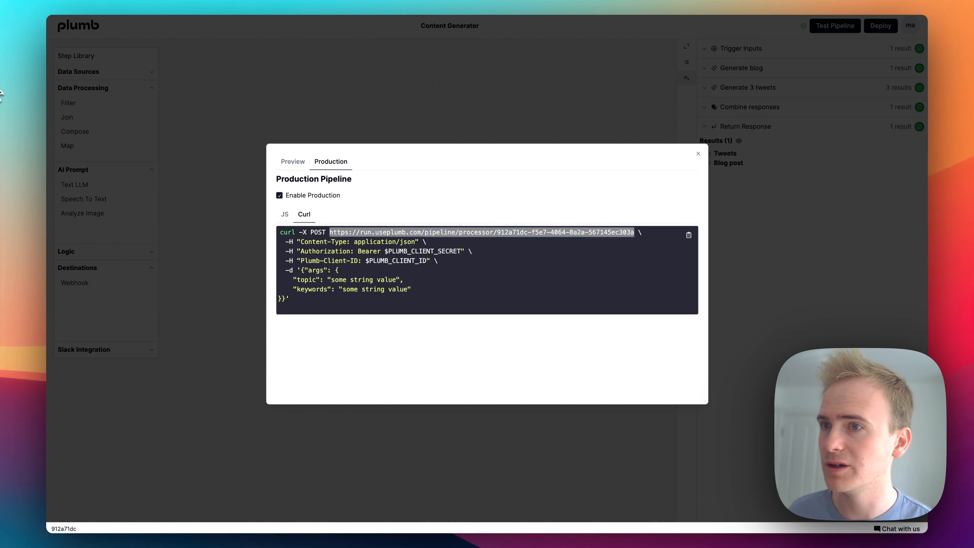
scroll(646, 326, "down", 4)
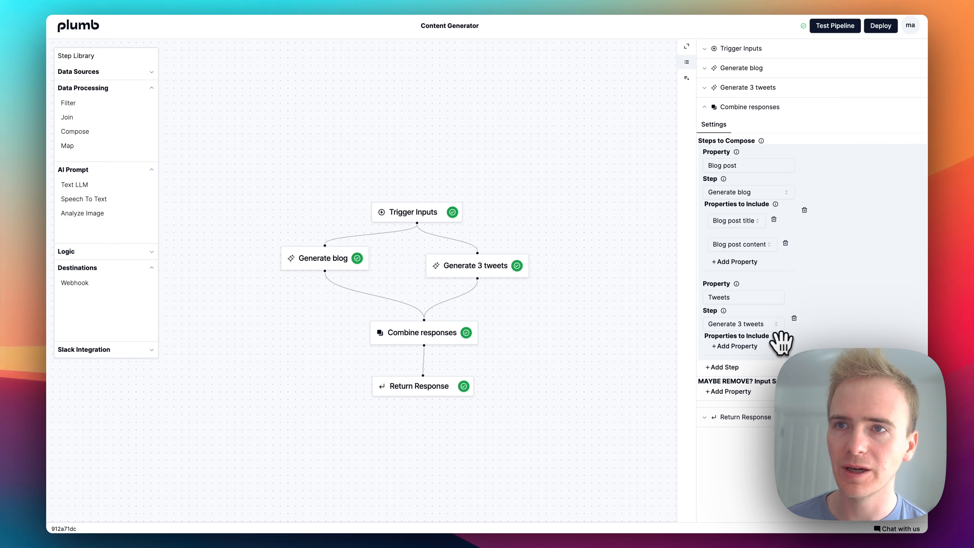
- Replace the Tweets entry in Combine responses with a new step using property "tweets", source Generate 3 tweets and one blank property to include
left_click(794, 319)
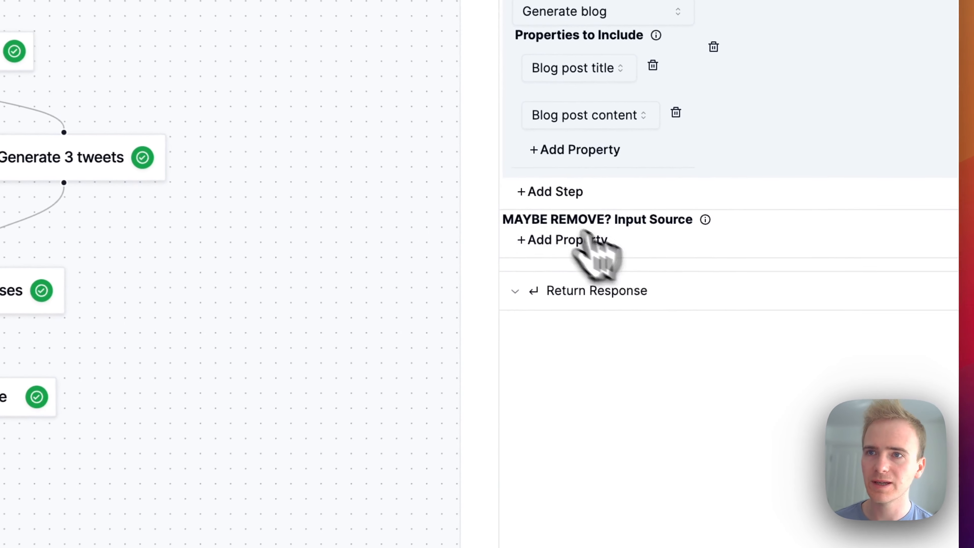
left_click(720, 284)
type("Tw")
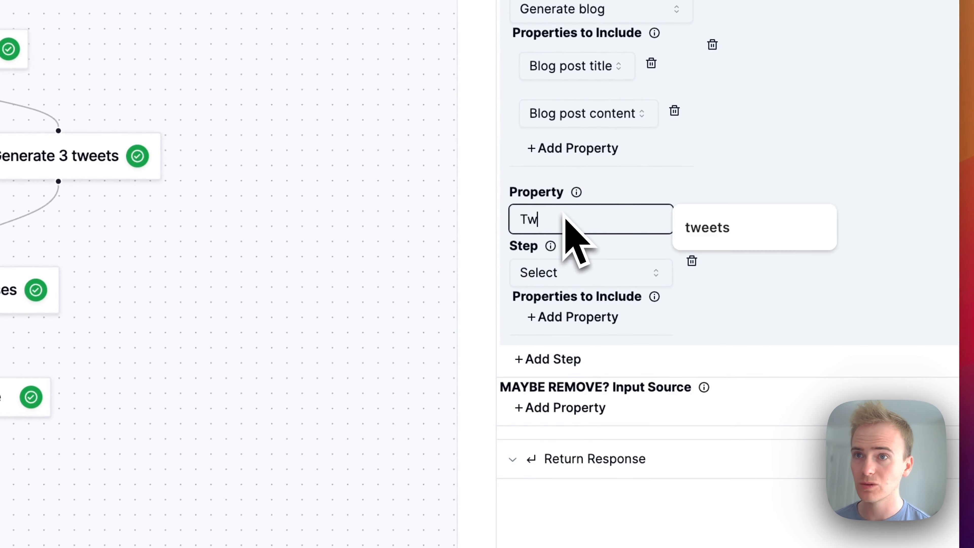
type("e")
left_click(708, 228)
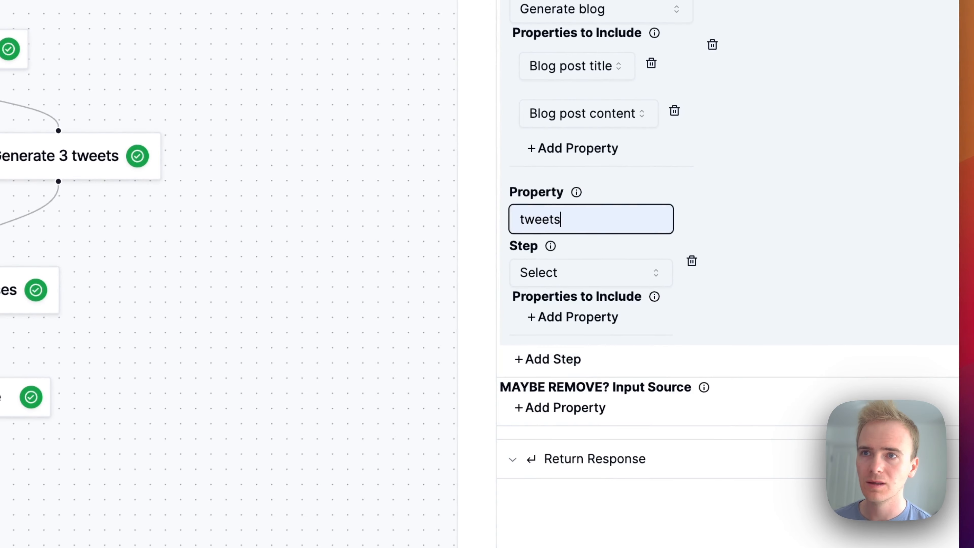
left_click(586, 274)
left_click(594, 336)
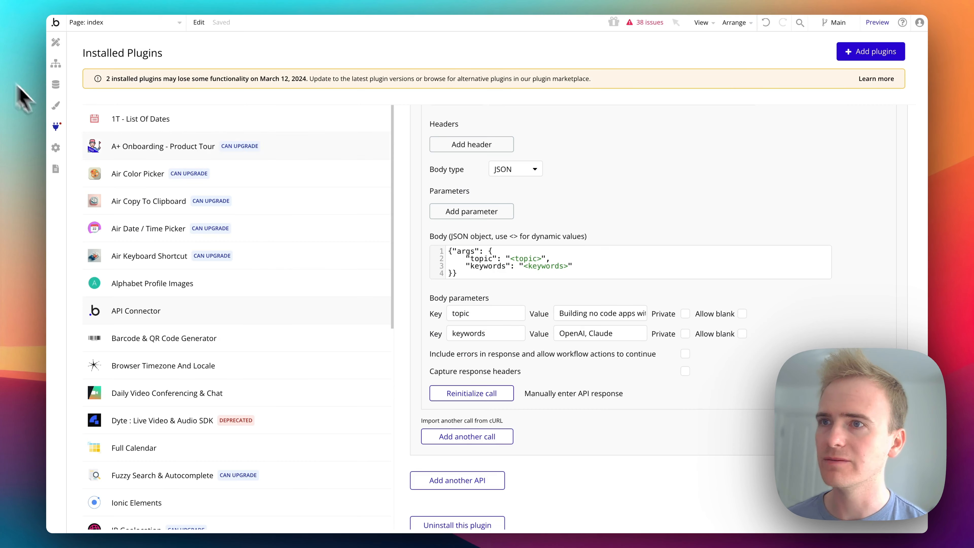
- Switch to Bubble, reinitialize the Send prompt call and examine the raw blog post and tweets data it returns
left_click(464, 395)
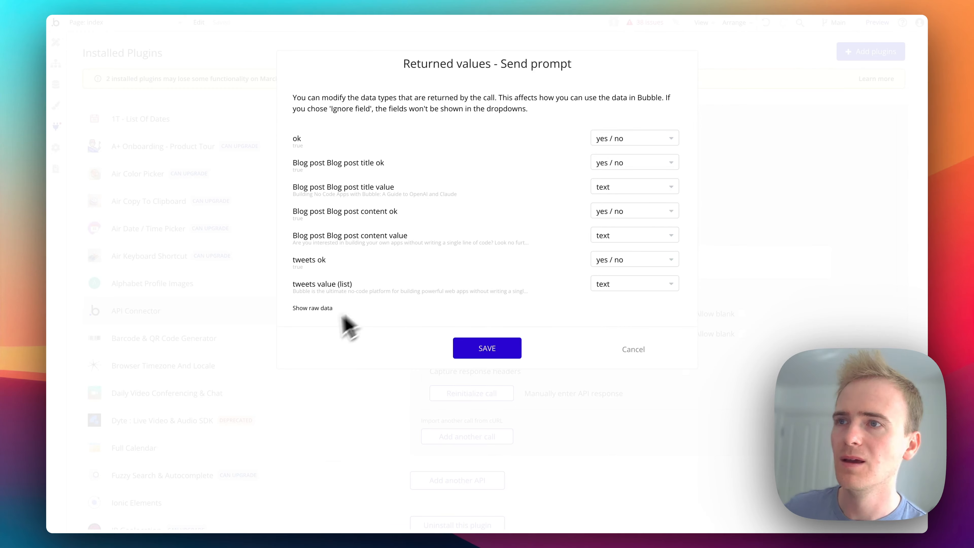
left_click(315, 309)
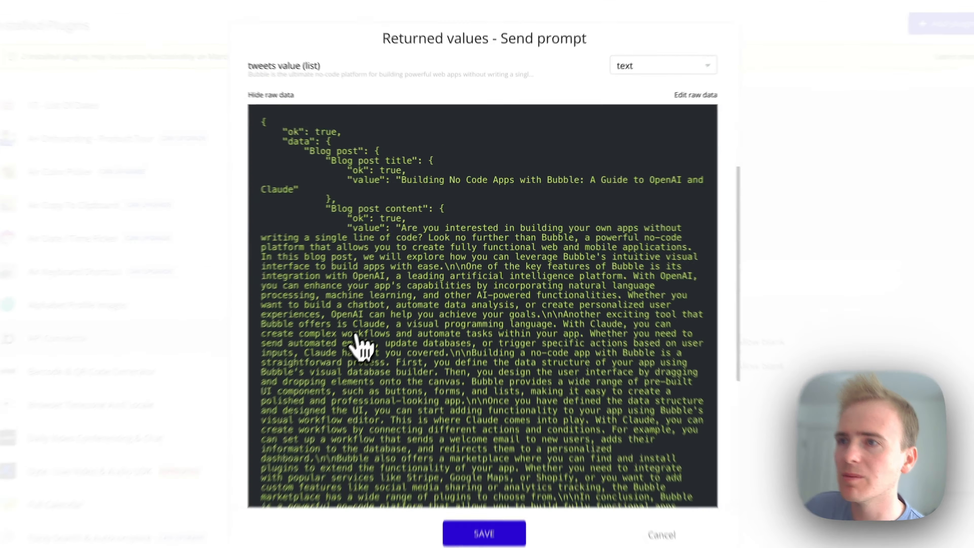
scroll(360, 348, "down", 10)
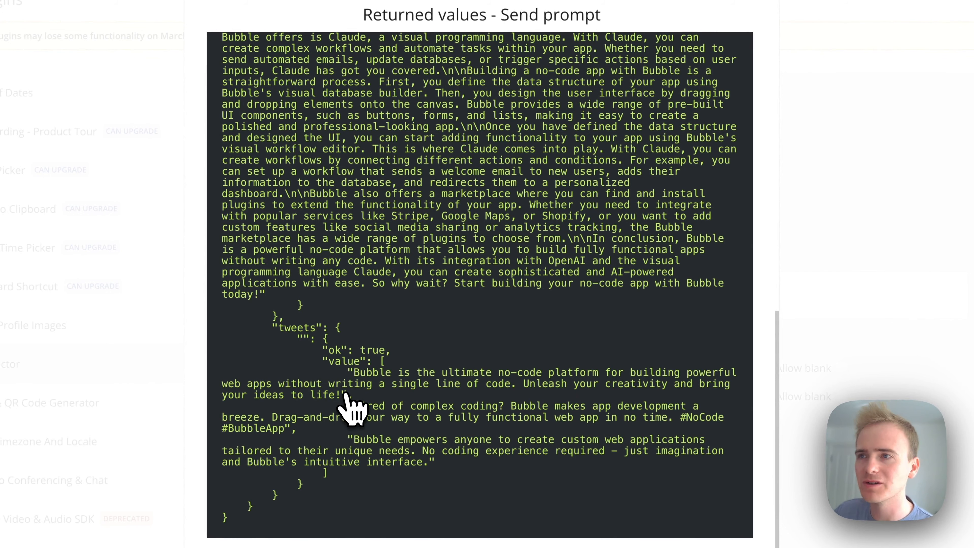
scroll(357, 403, "up", 3)
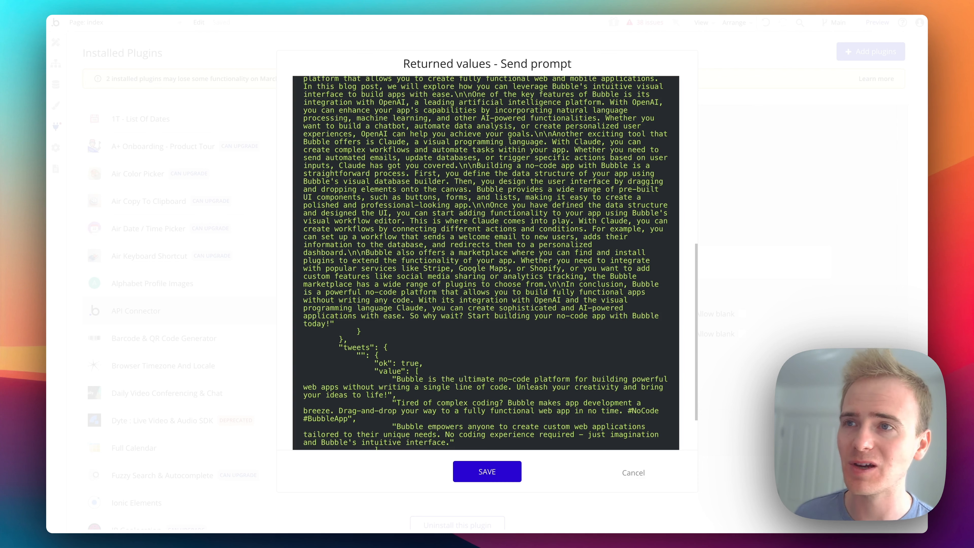
scroll(401, 339, "up", 3)
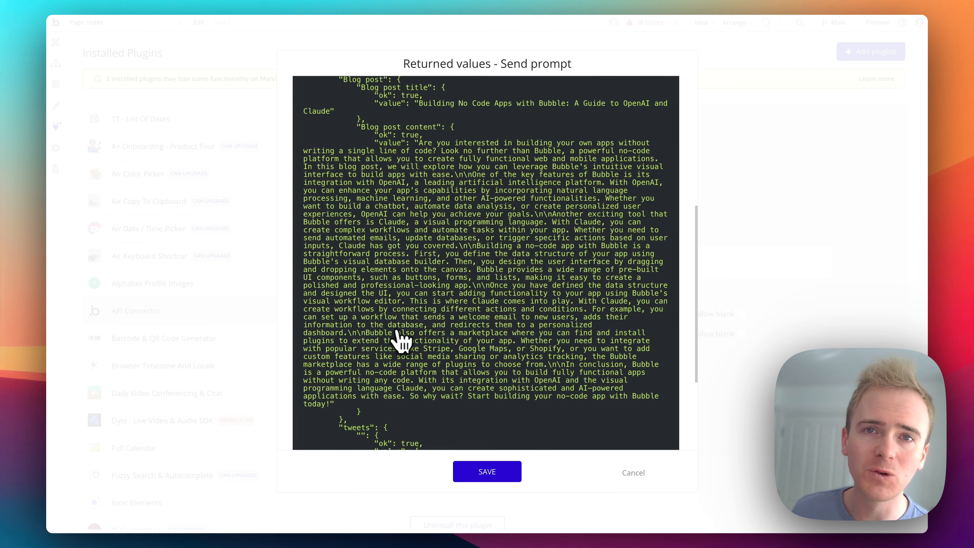